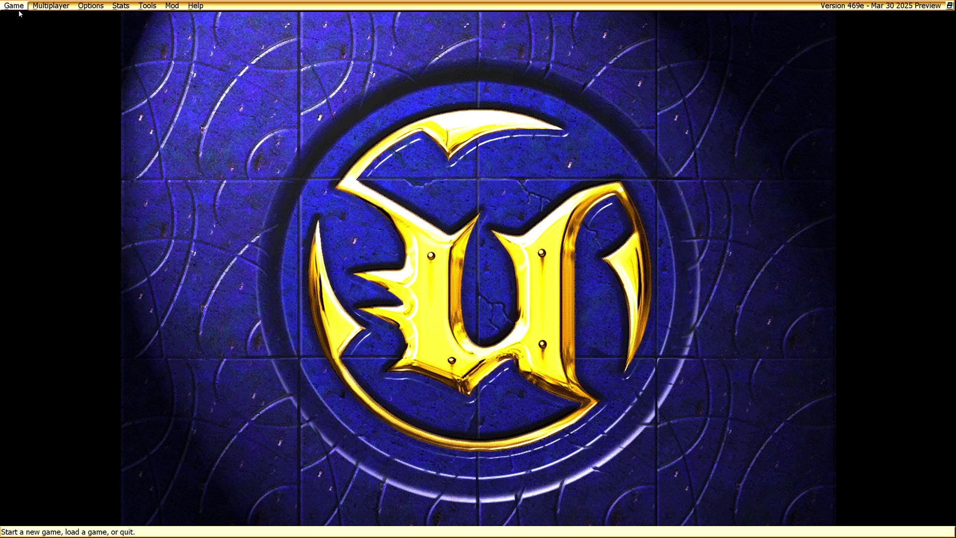
# Start a new single-player game with the Original Unreal Episode map pack on Medium difficulty
pyautogui.click(14, 7)
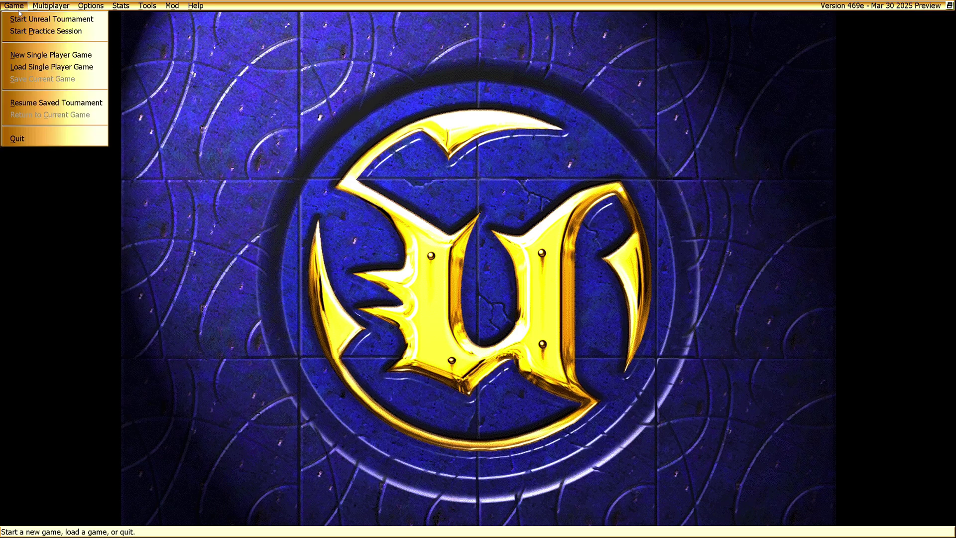
pyautogui.click(23, 56)
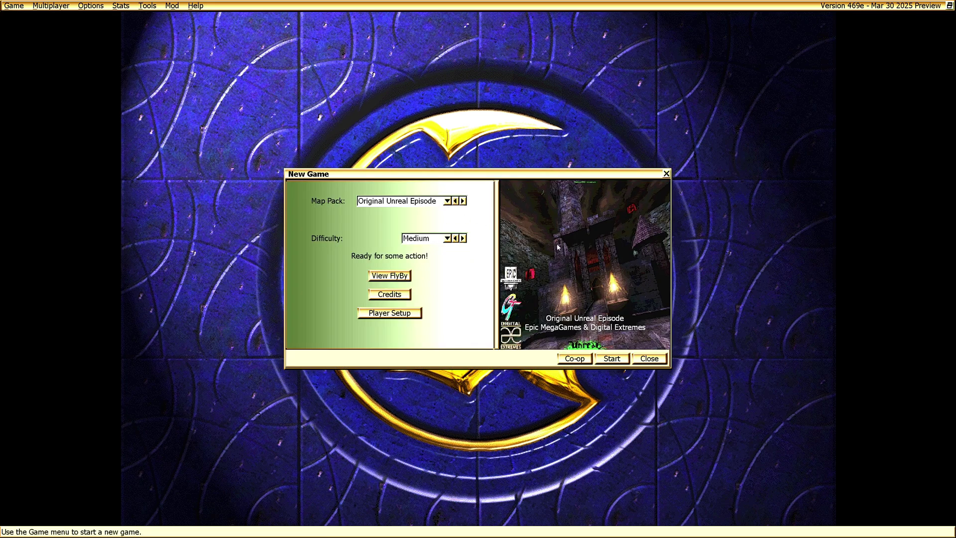
pyautogui.click(613, 359)
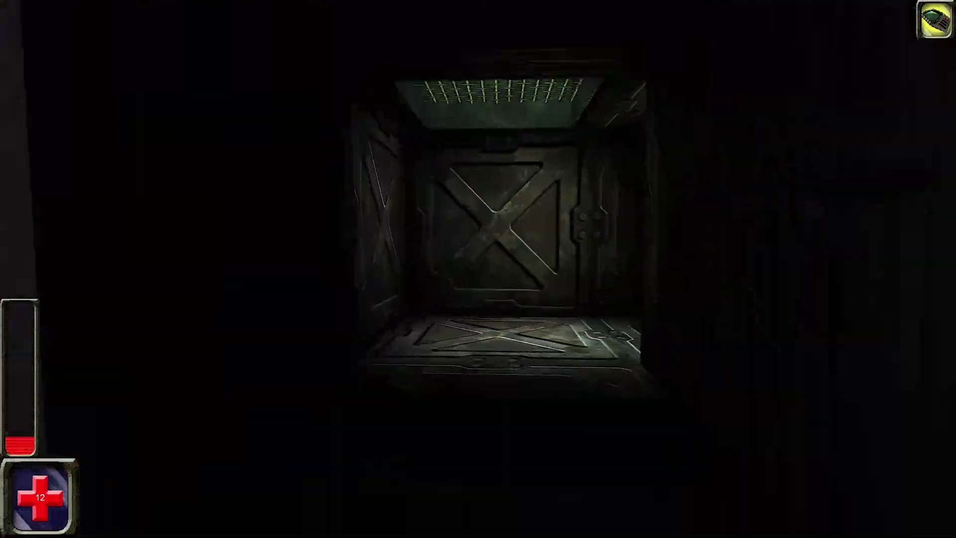
# Walk through the prison ship to the emergency break-glass panel, read the security guard's log, and continue toward the open floor hatch
pyautogui.press('w')
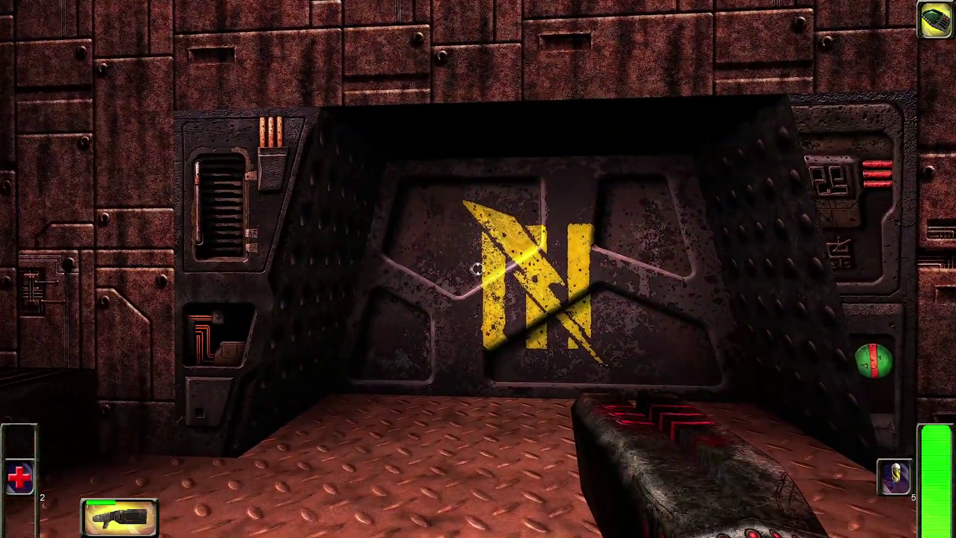
pyautogui.press('w')
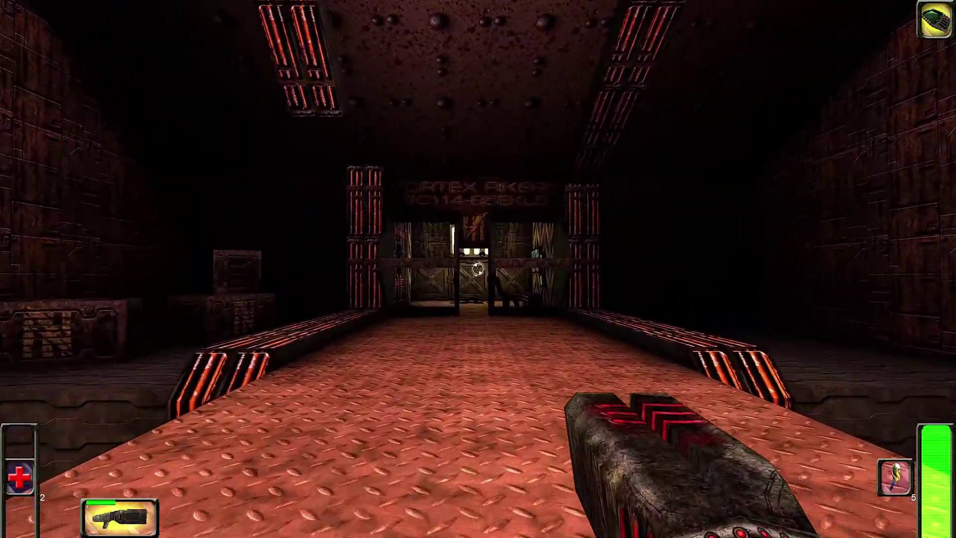
pyautogui.press('w')
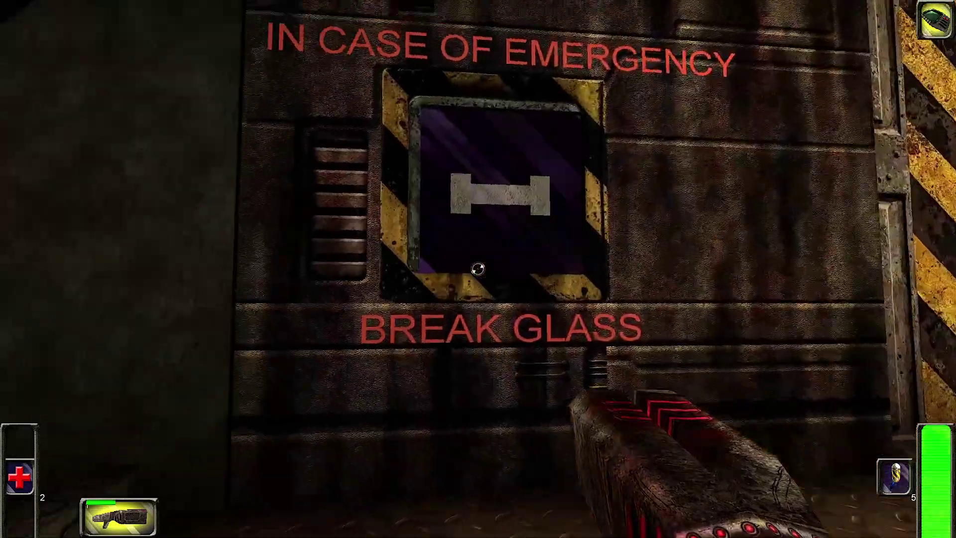
pyautogui.press('F2')
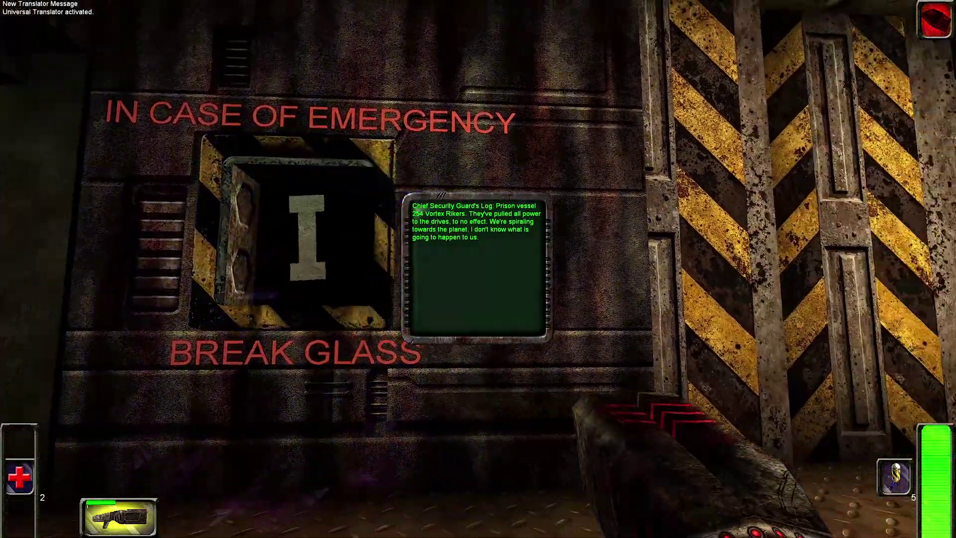
pyautogui.press('F2')
pyautogui.press('w')
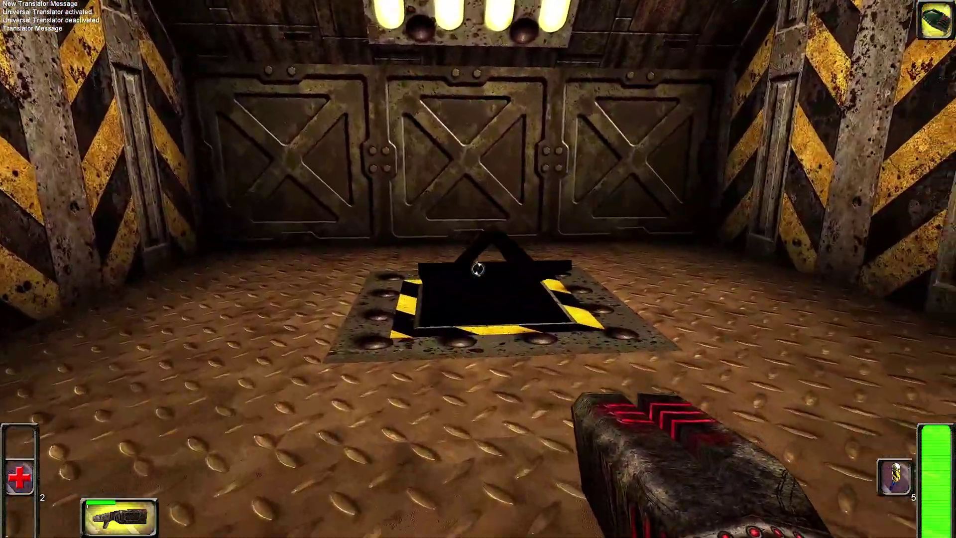
pyautogui.press('w')
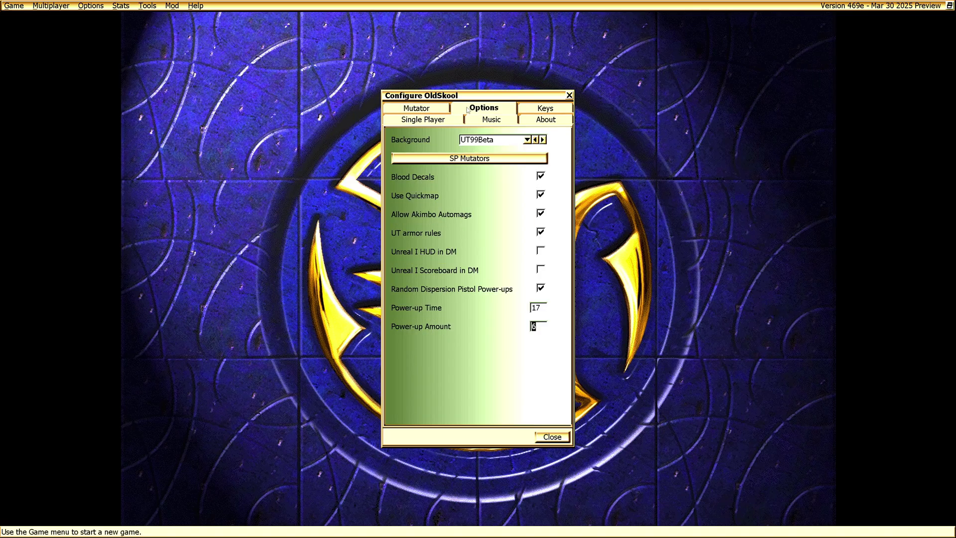
# Remove the BeGoneNot mutator from the single-player mutators in use
pyautogui.click(469, 158)
pyautogui.click(508, 320)
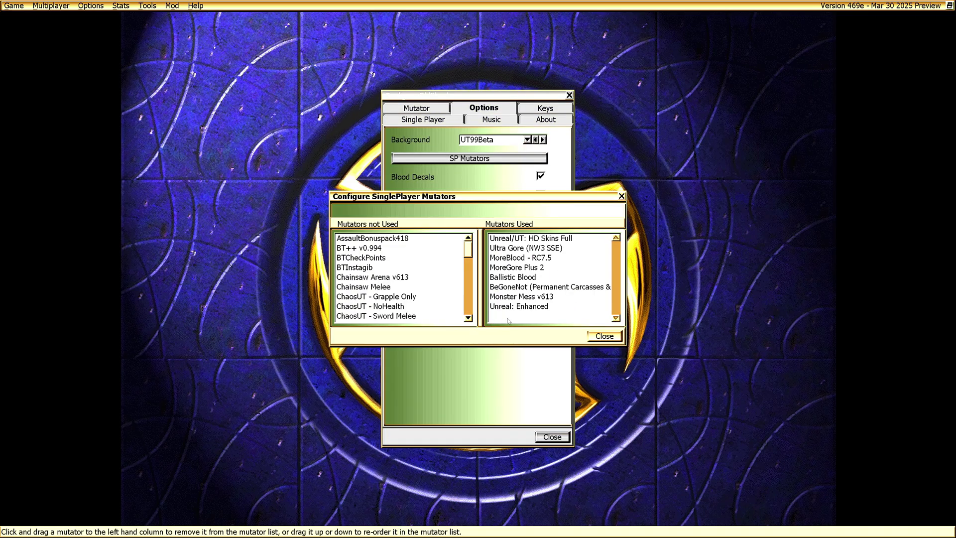
pyautogui.doubleClick(514, 290)
pyautogui.click(598, 336)
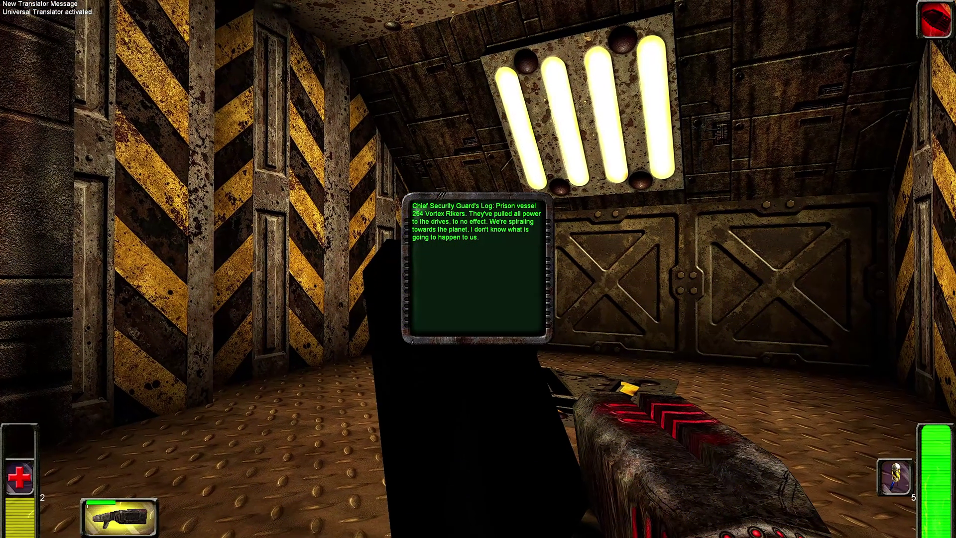
# Close the translator log, walk on through the hatch room, and dismiss the critical error message
pyautogui.press('F2')
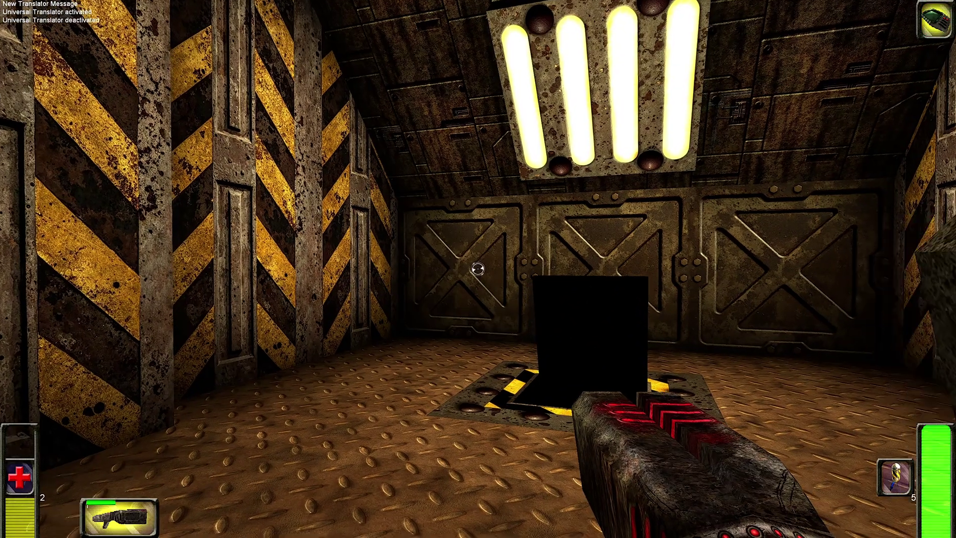
pyautogui.press('w')
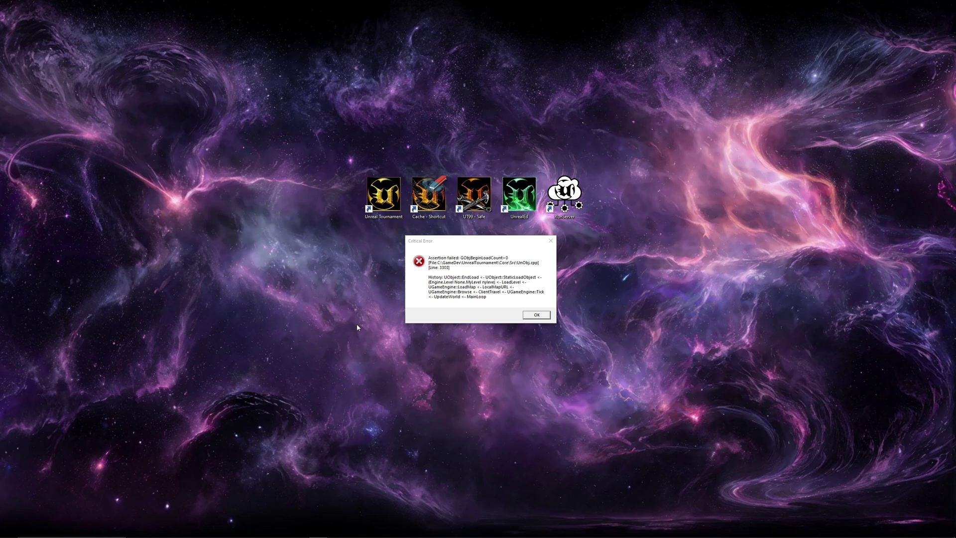
pyautogui.click(532, 317)
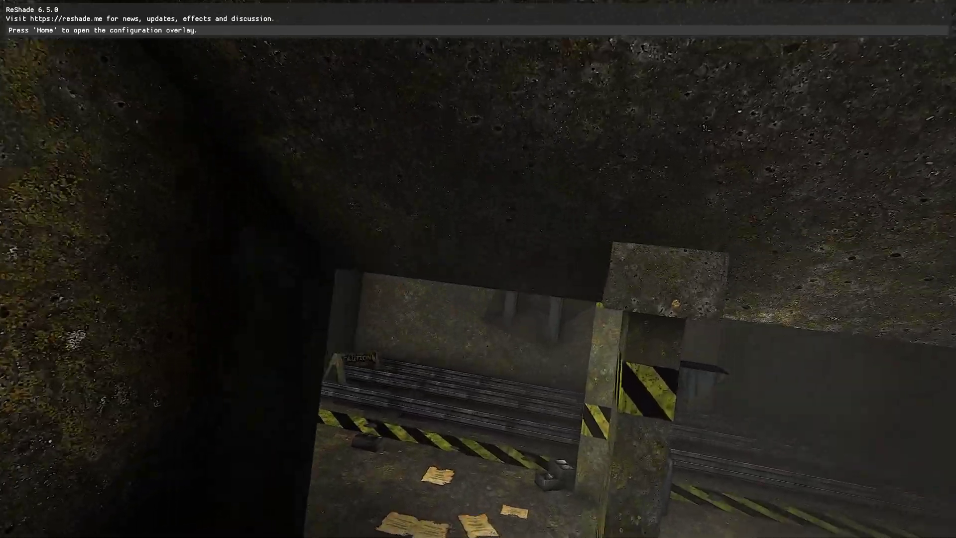
# Skip the intro flyby and open the single-player mutator list in the OldSkool configuration
pyautogui.press('Escape')
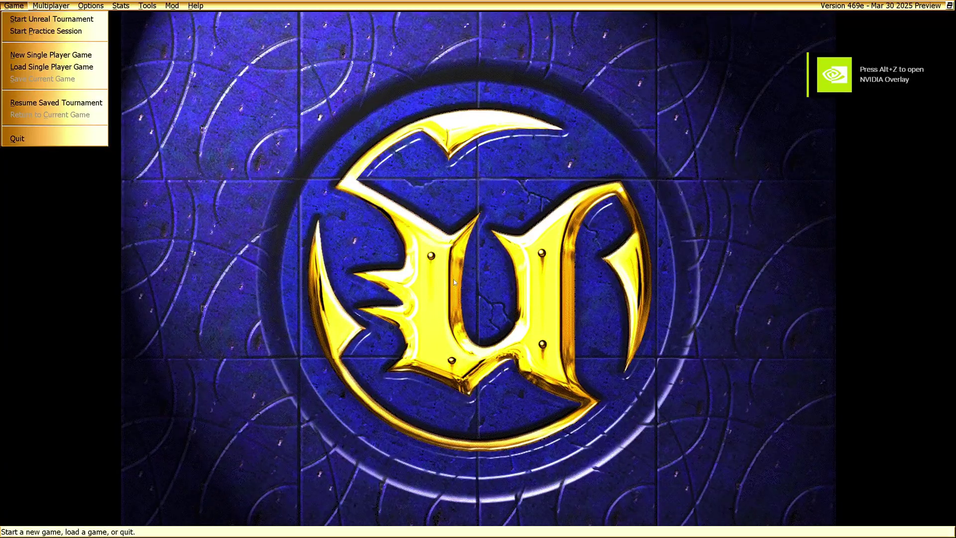
pyautogui.moveTo(63, 3)
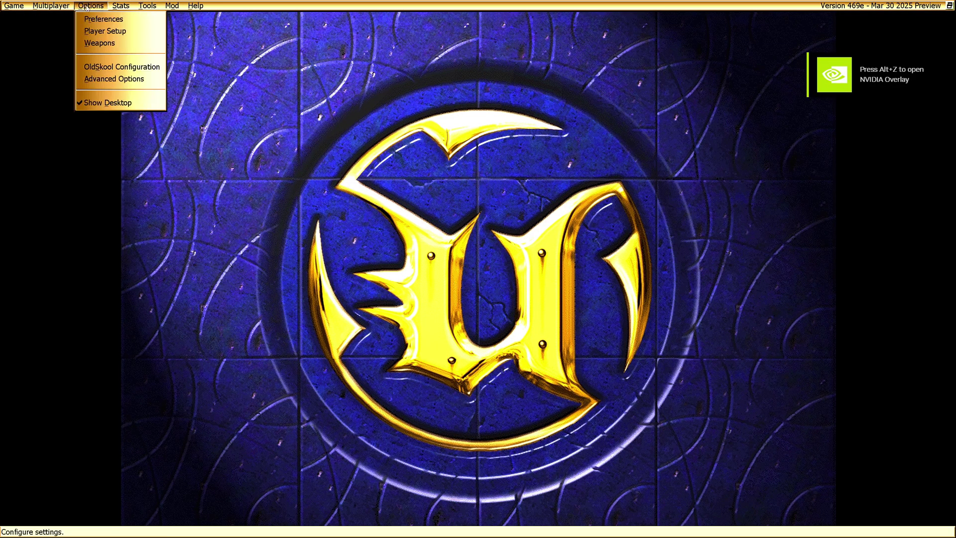
pyautogui.click(101, 67)
pyautogui.click(477, 109)
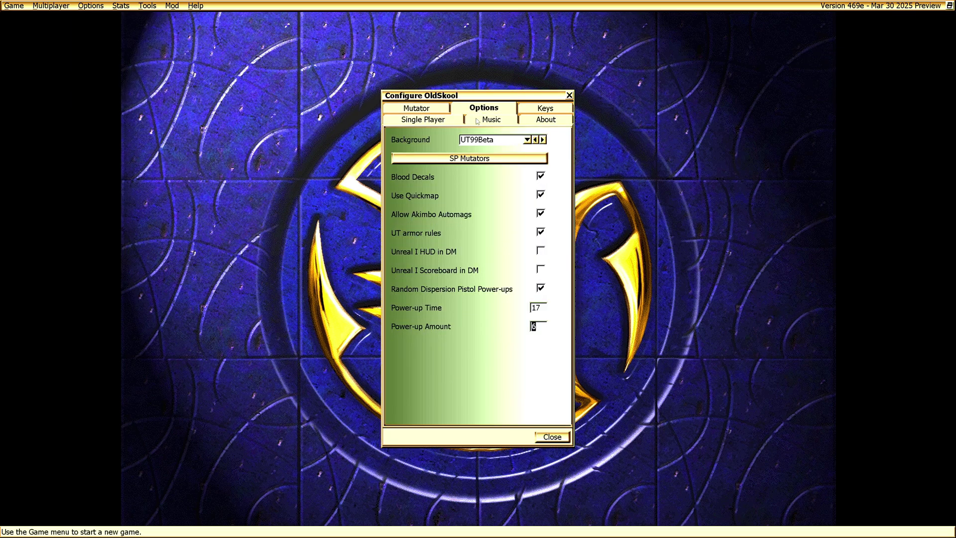
pyautogui.click(501, 158)
pyautogui.click(493, 319)
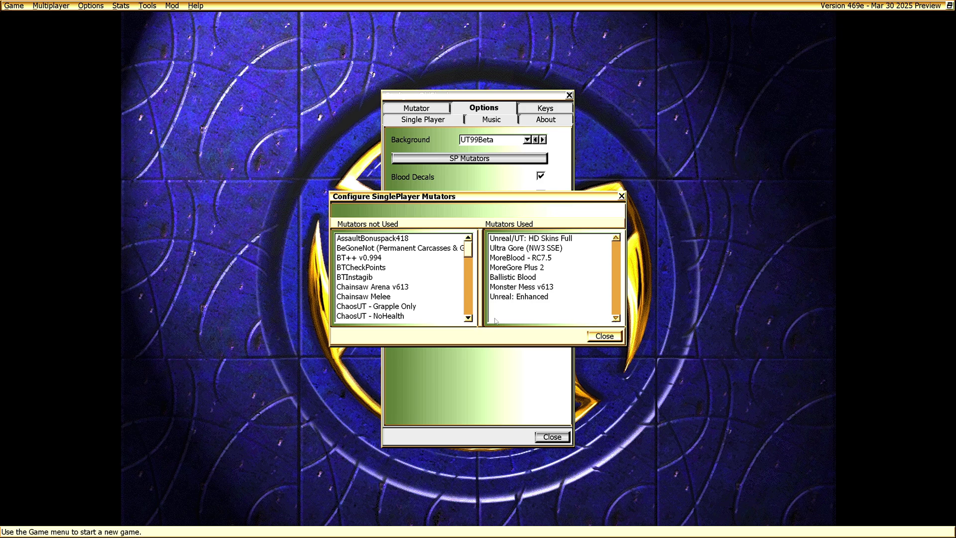
# Remove Monster Mess v613, Ballistic Blood, MoreGore Plus 2, MoreBlood - RC7.5, Ultra Gore (NW3 SSE) and Unreal/UT: HD Skins Full from the used mutators
pyautogui.doubleClick(515, 287)
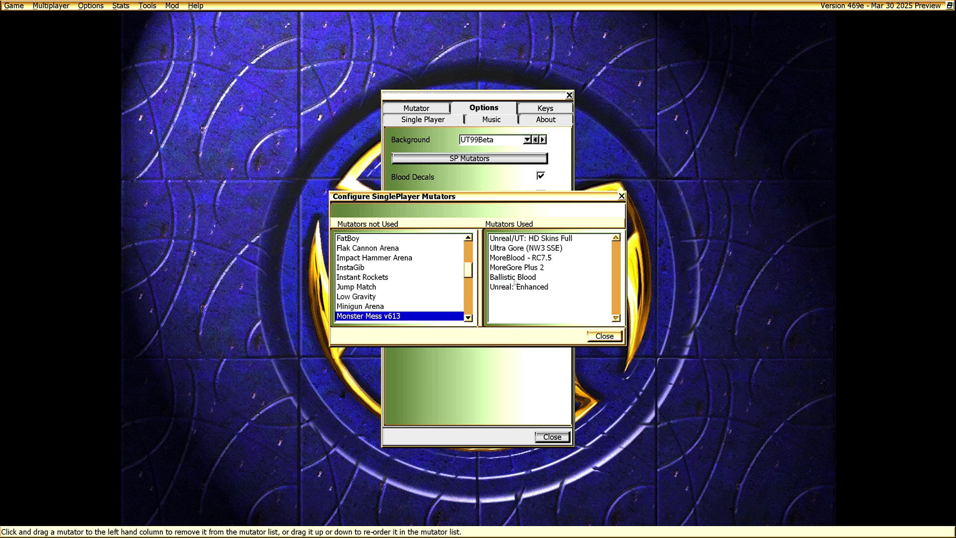
pyautogui.doubleClick(514, 279)
pyautogui.doubleClick(515, 268)
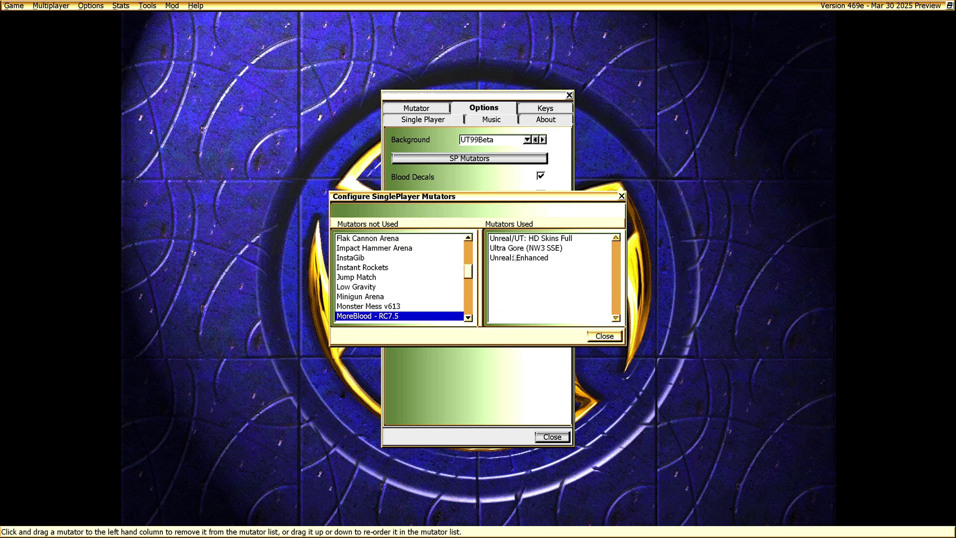
pyautogui.doubleClick(515, 248)
pyautogui.doubleClick(515, 239)
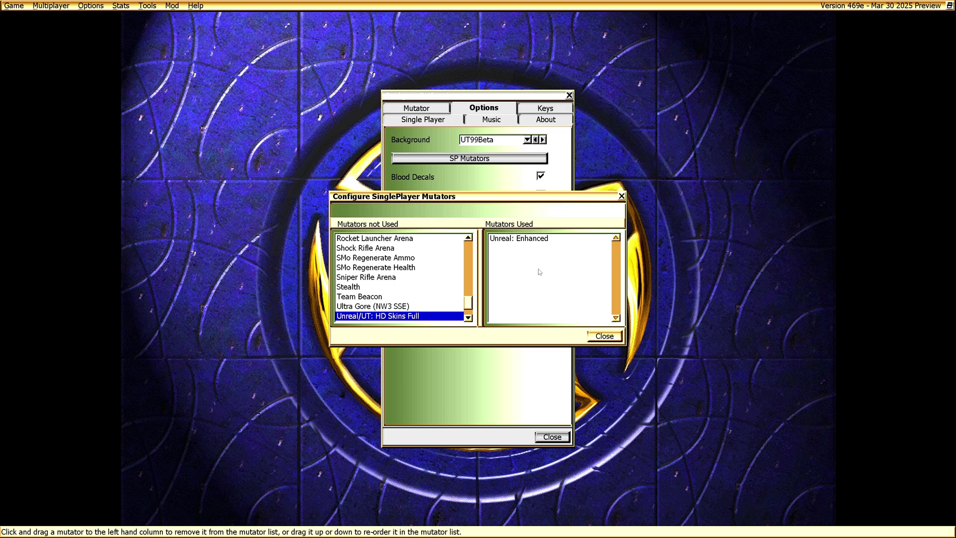
pyautogui.click(596, 336)
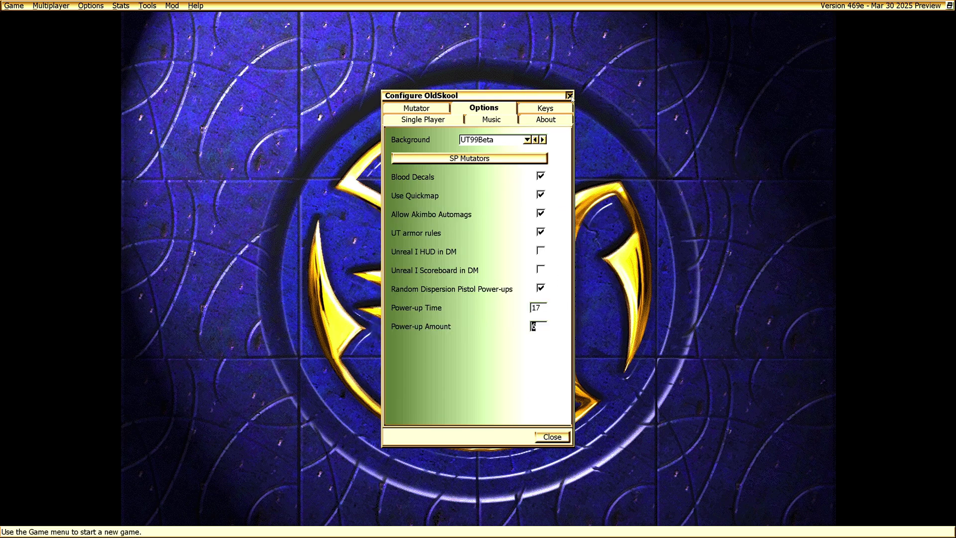
pyautogui.click(570, 95)
# Enter the single-player game again and walk out of the crashed ship across the grass to the crates beside the hut
pyautogui.click(13, 6)
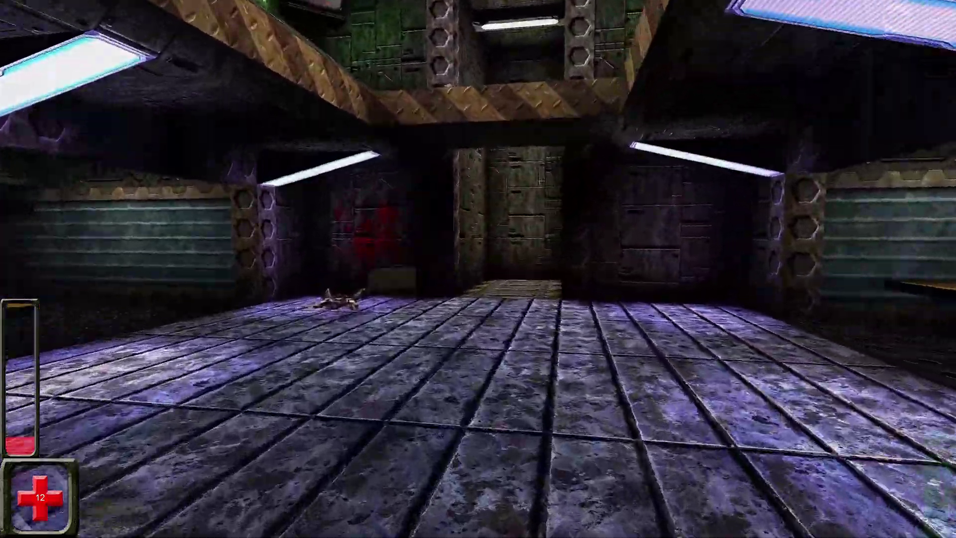
pyautogui.press('w')
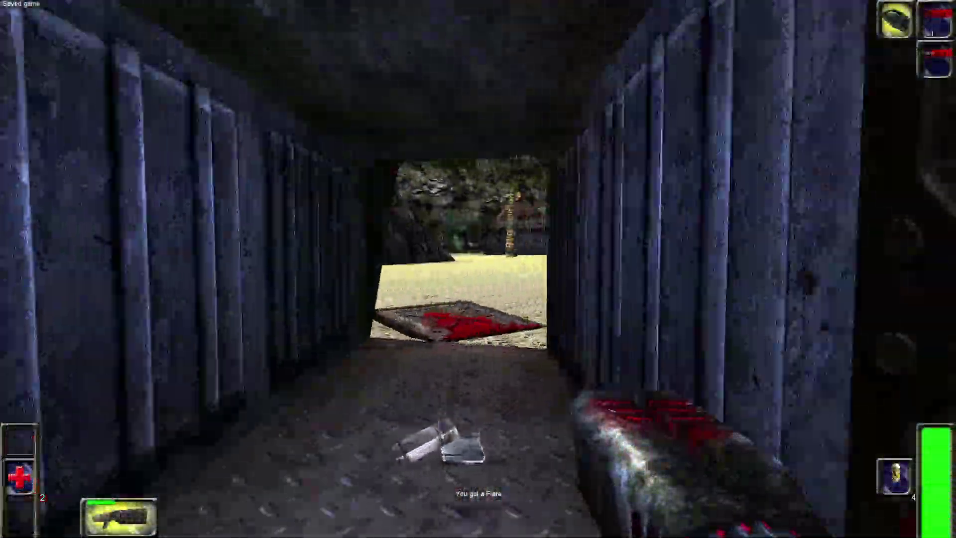
pyautogui.press('w')
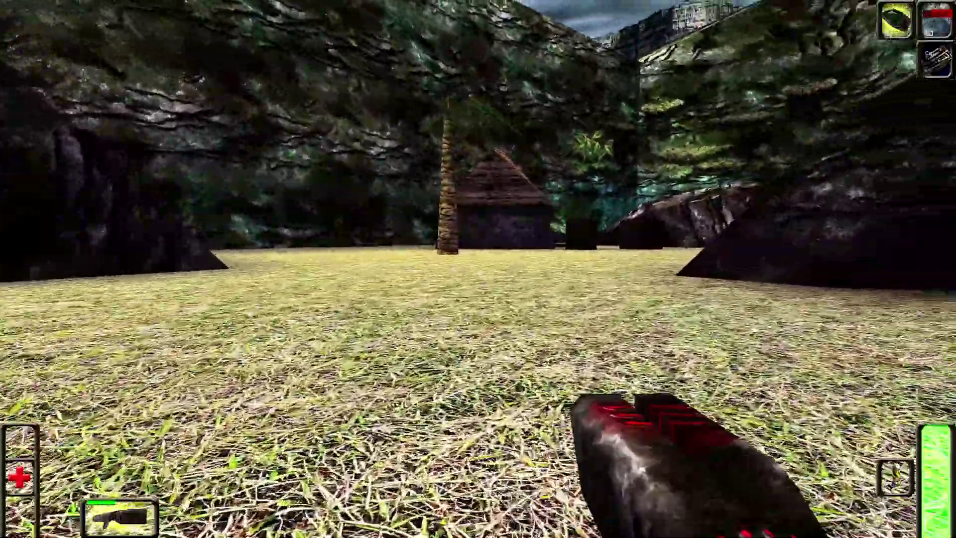
pyautogui.press('w')
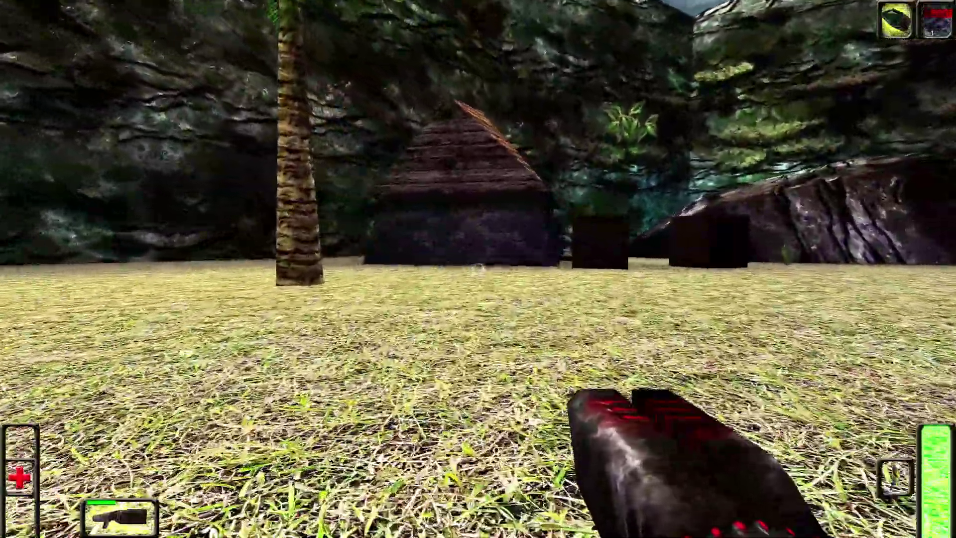
pyautogui.press('w')
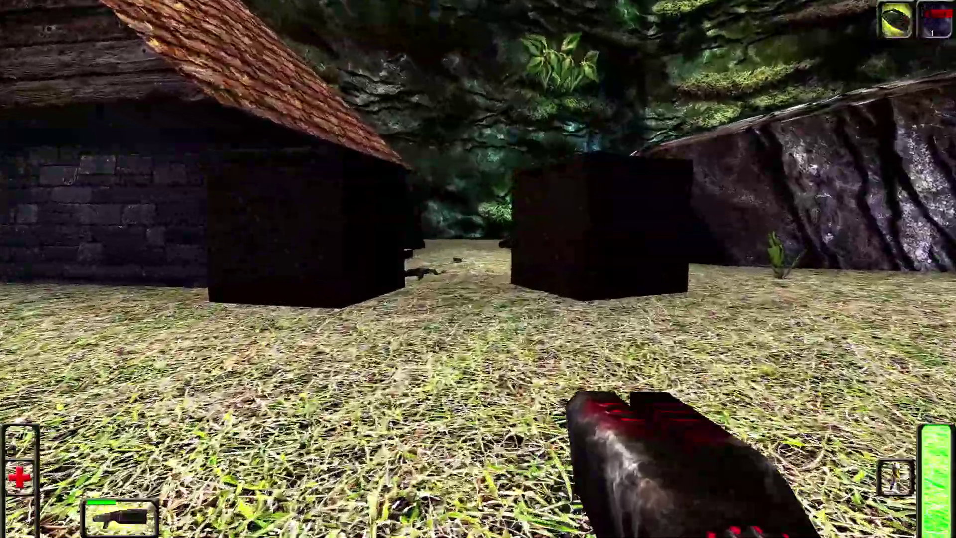
pyautogui.press('w')
# Read the translator log beside the hut, switch to the automag, and head toward the rocks near the ship's hull
pyautogui.press('F2')
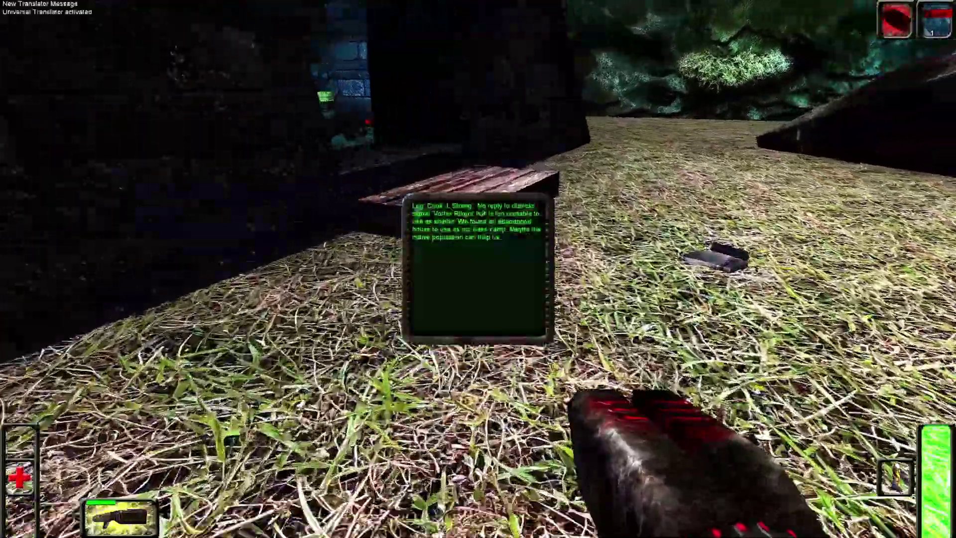
pyautogui.press('F2')
pyautogui.press('s')
pyautogui.press('2')
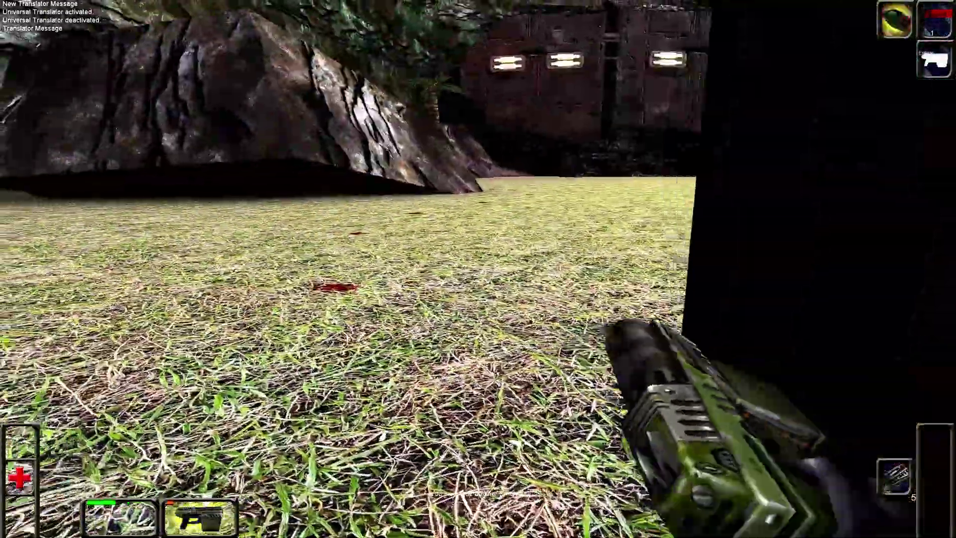
pyautogui.press('w')
pyautogui.press('w')
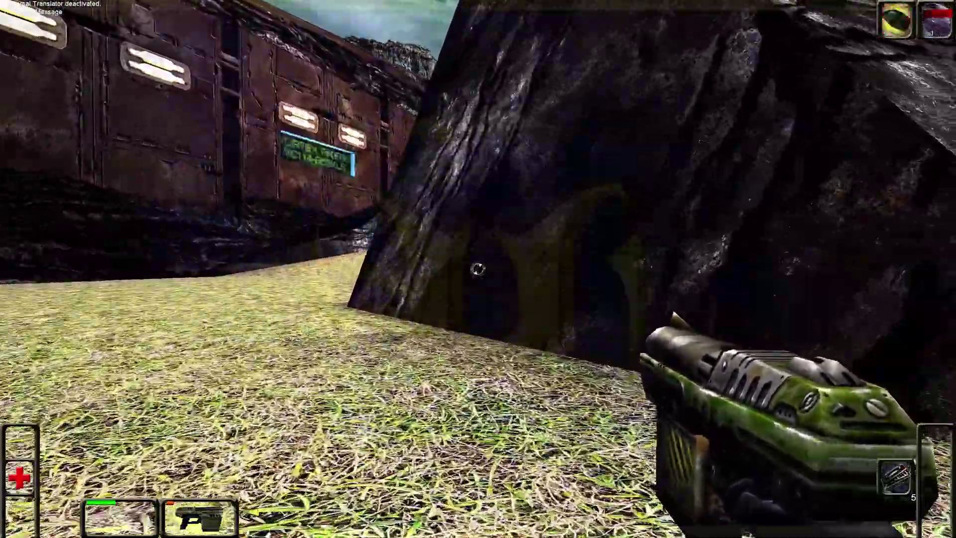
# Add the OldSkool mutator to the used single-player mutators in the OldSkool configuration
pyautogui.press('Escape')
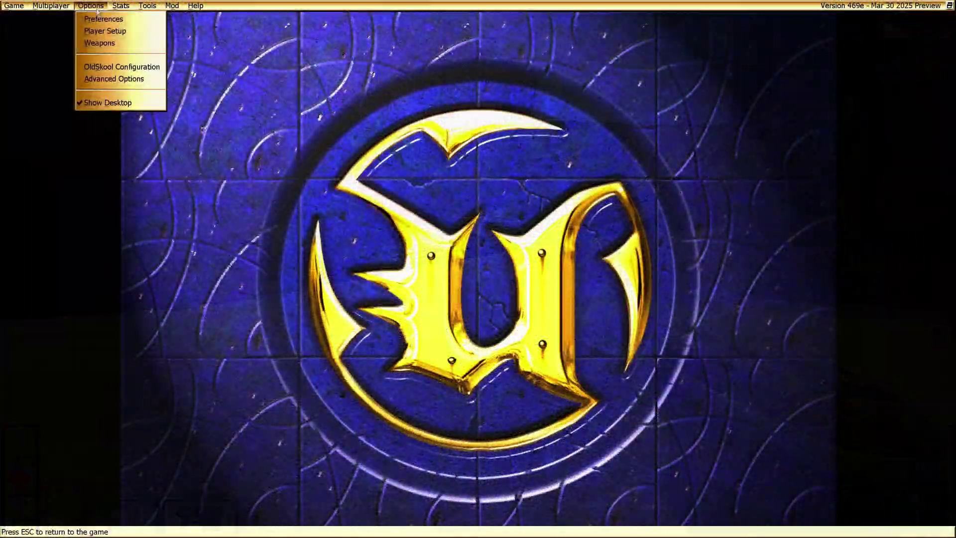
pyautogui.click(105, 67)
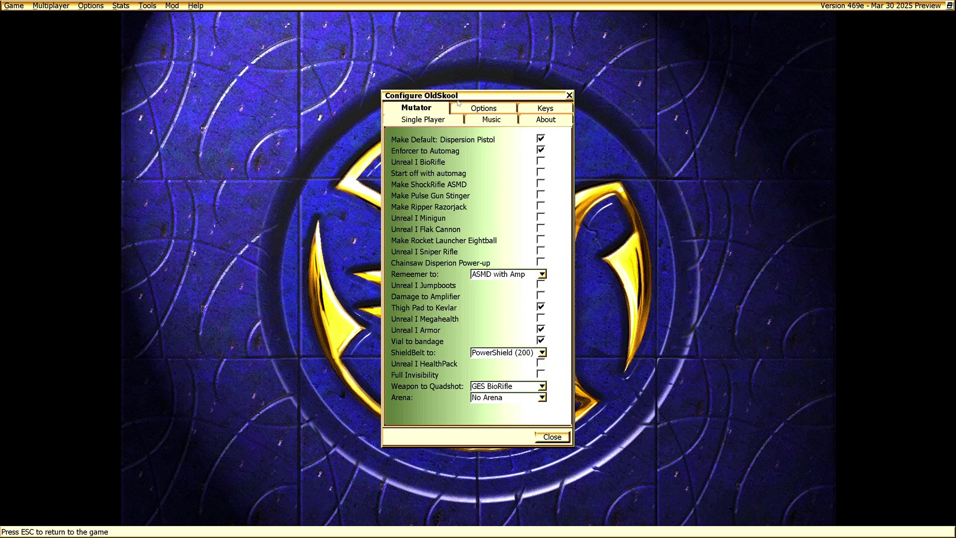
pyautogui.click(473, 109)
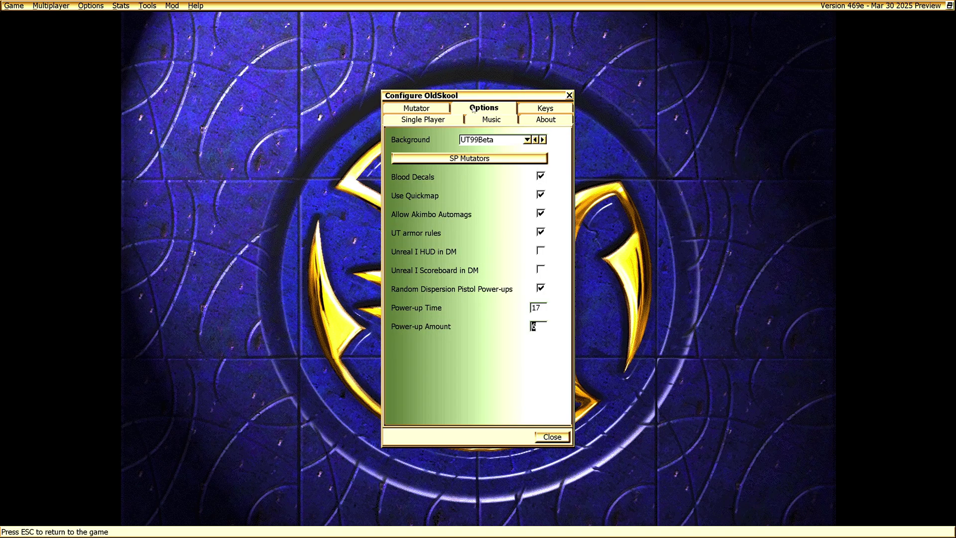
pyautogui.click(488, 159)
pyautogui.click(490, 321)
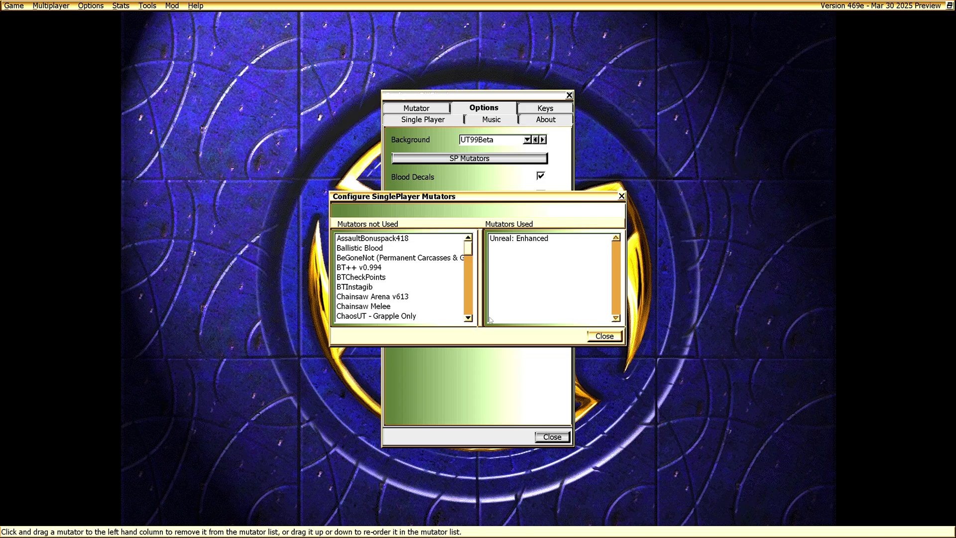
pyautogui.moveTo(468, 250); pyautogui.dragTo(471, 284)
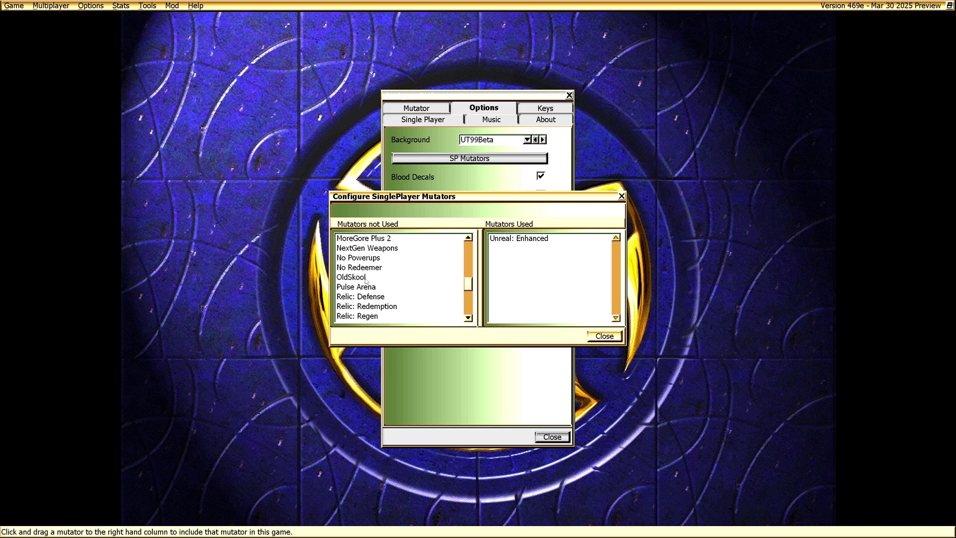
pyautogui.moveTo(366, 281); pyautogui.dragTo(553, 313)
pyautogui.click(592, 337)
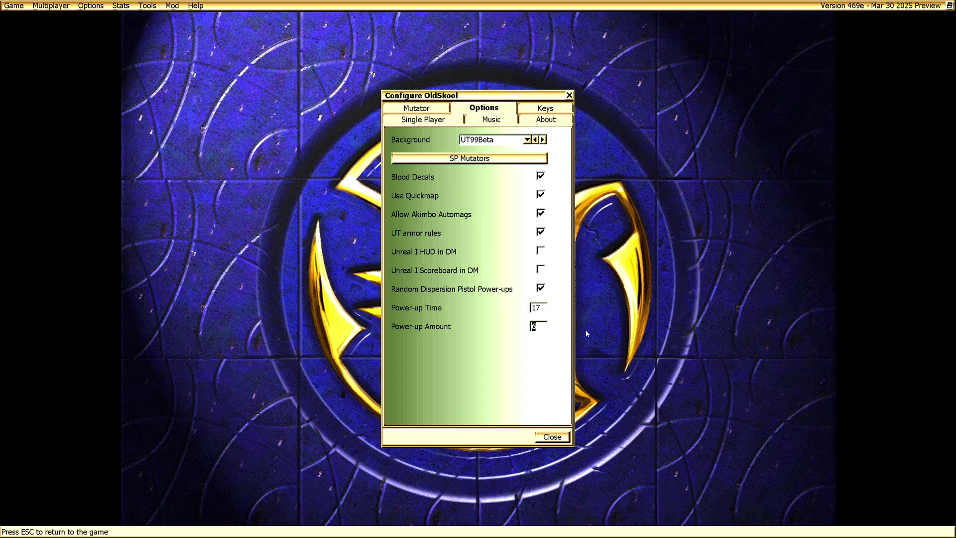
# In the OldSkool mutator settings, enable all remaining weapon options from Unreal I BioRifle and Start off with automag through Chainsaw Disperion Power-up
pyautogui.click(410, 107)
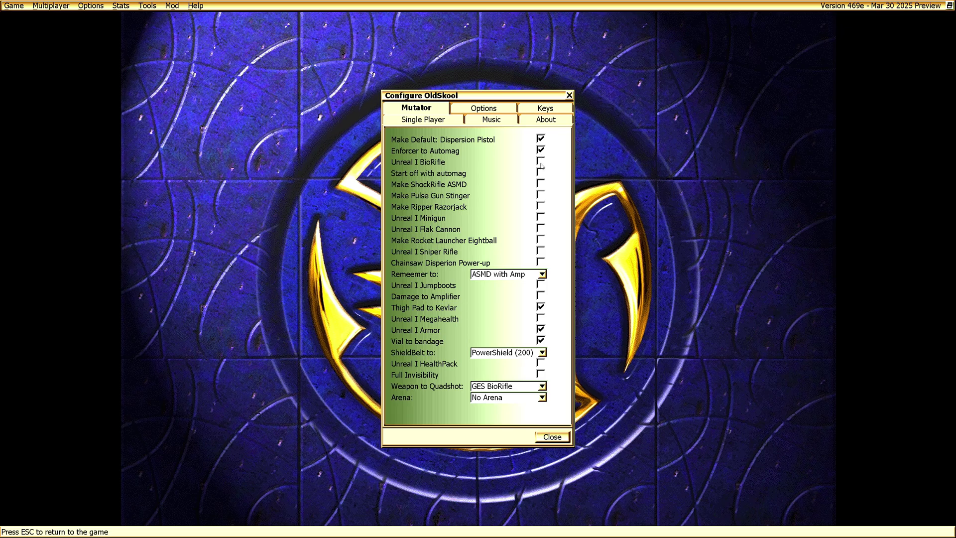
pyautogui.click(541, 172)
pyautogui.click(541, 183)
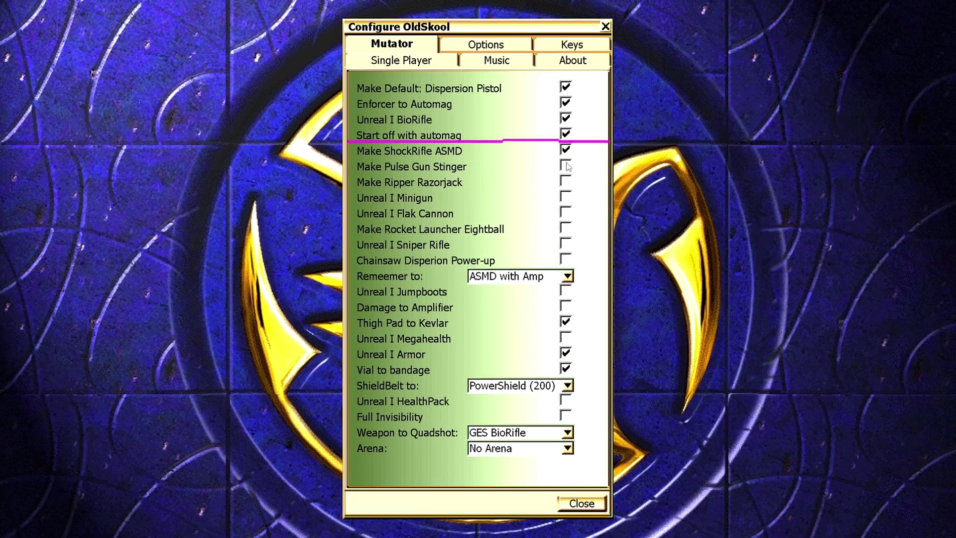
pyautogui.click(565, 165)
pyautogui.click(565, 182)
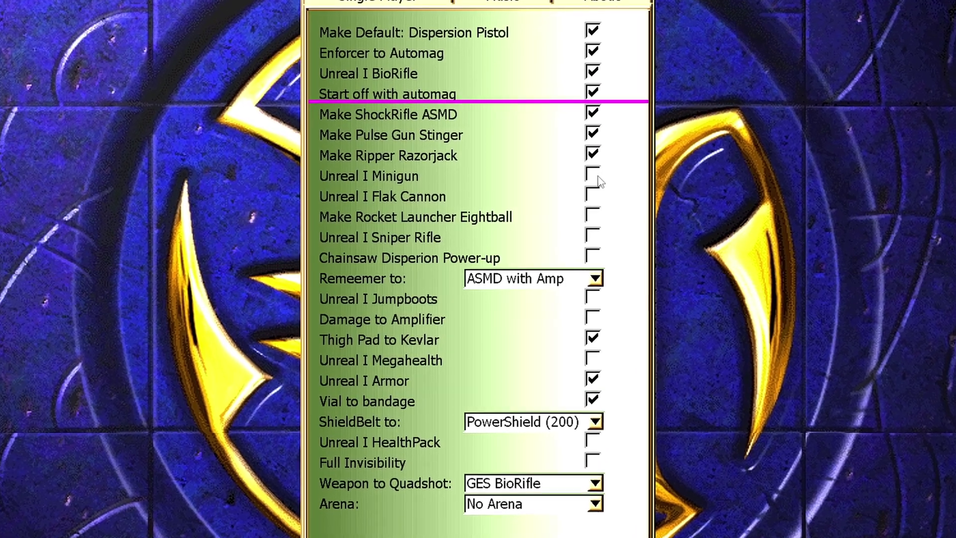
pyautogui.click(595, 176)
pyautogui.click(594, 196)
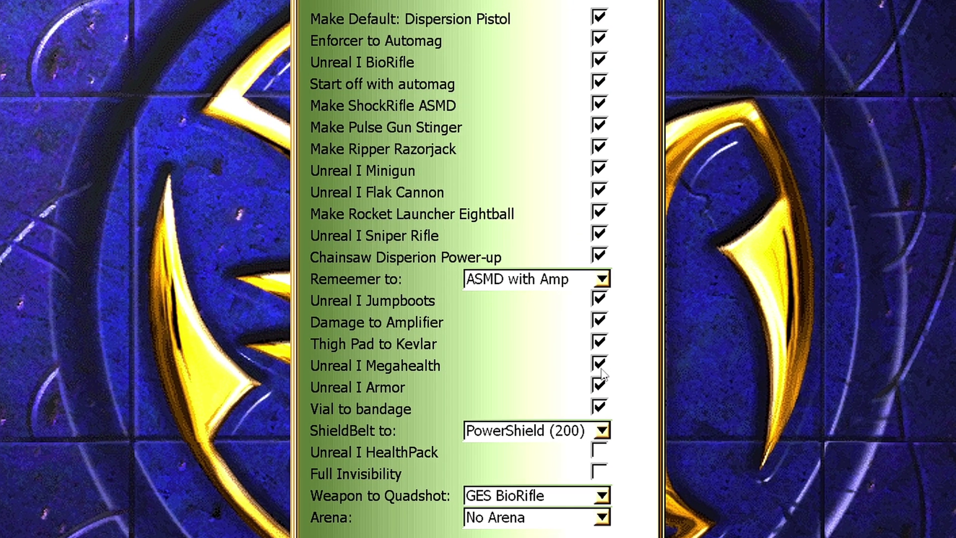
# Enable Unreal I Jumpboots, Damage to Amplifier, Unreal I Megahealth, Unreal I HealthPack and Full Invisibility, and close the OldSkool configuration
pyautogui.click(602, 365)
pyautogui.click(602, 453)
pyautogui.click(601, 475)
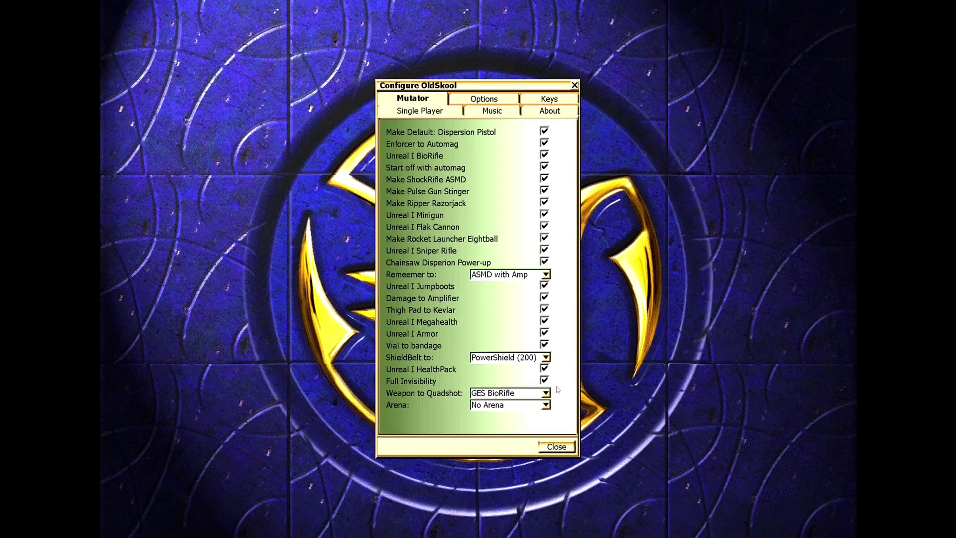
pyautogui.click(553, 448)
# Start a new Original Unreal Episode game on Medium difficulty and shoot the Brute in the stone corridor with the automag
pyautogui.click(24, 54)
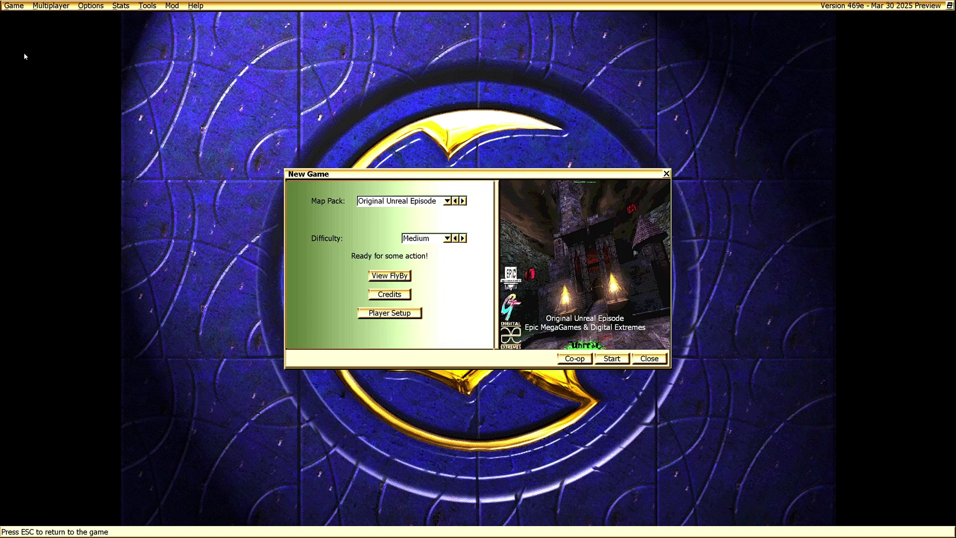
pyautogui.click(613, 357)
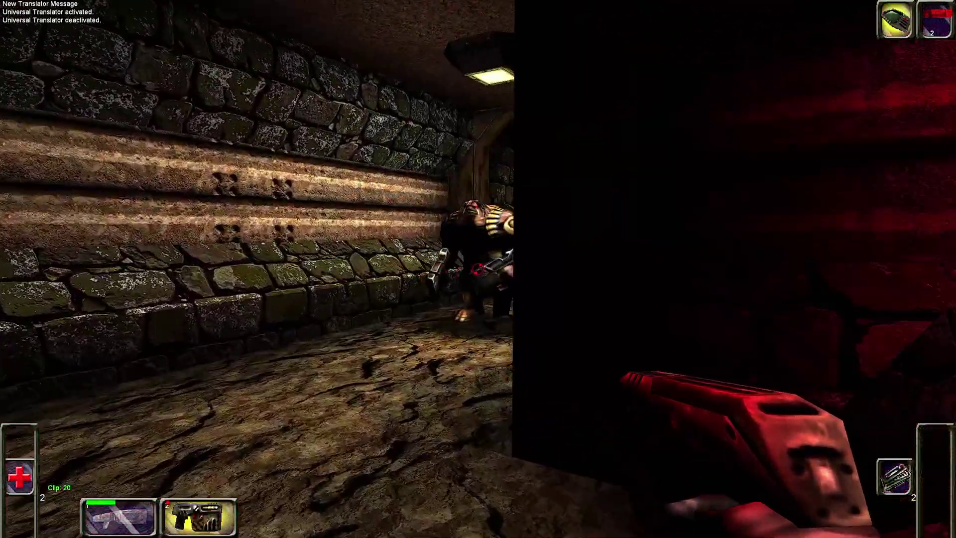
pyautogui.click(478, 269)
pyautogui.click(478, 269)
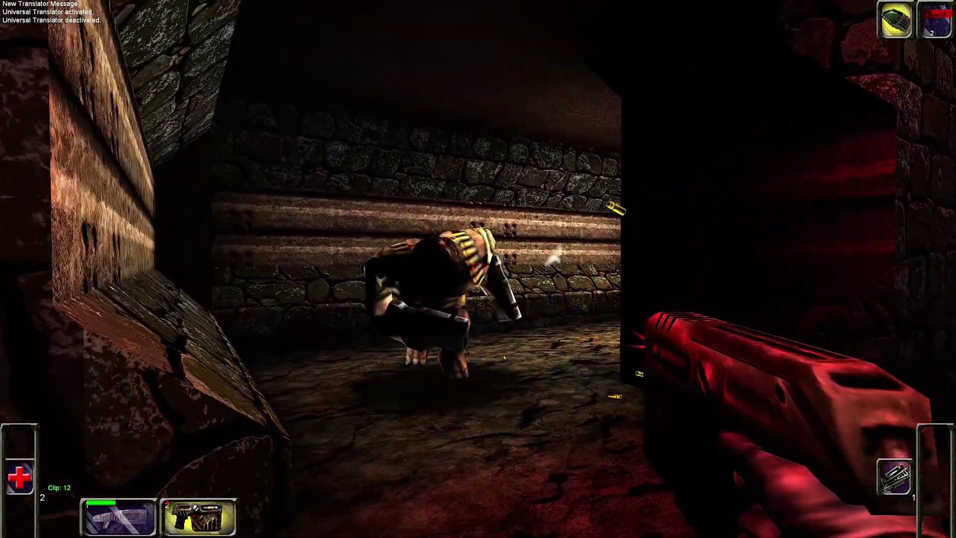
pyautogui.click(478, 269)
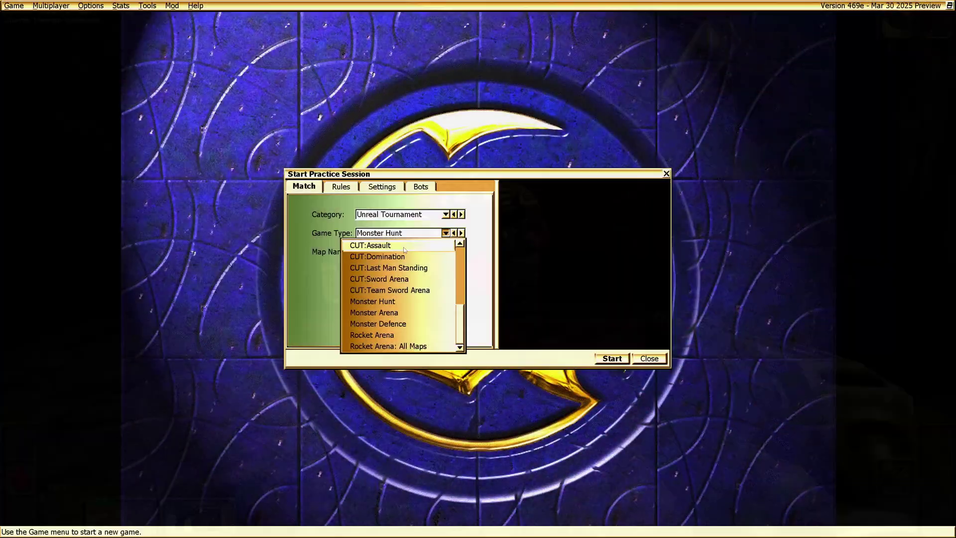
# Set the practice session's game type to Tournament DeathMatch and open the individual bot configuration
pyautogui.scroll(5, 406, 252)
pyautogui.click(403, 257)
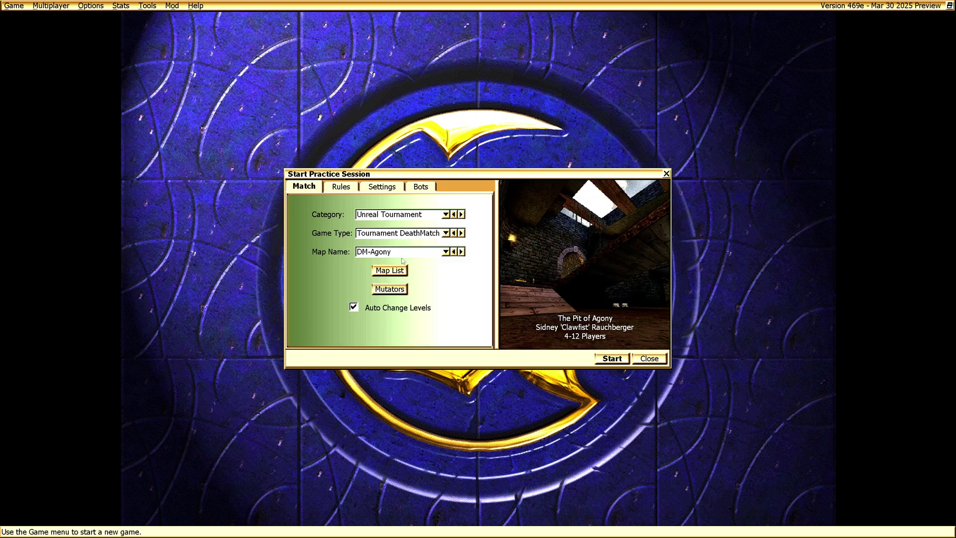
pyautogui.click(419, 188)
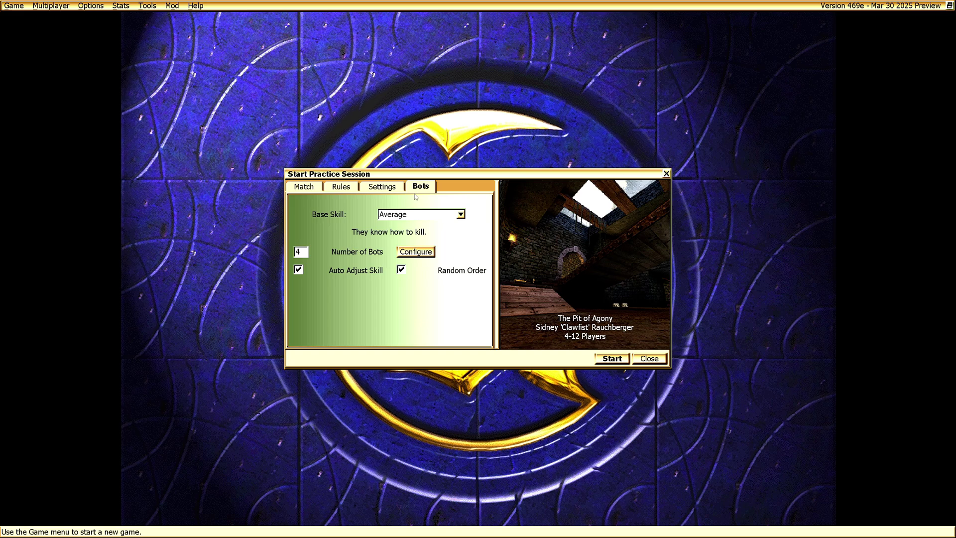
pyautogui.click(416, 252)
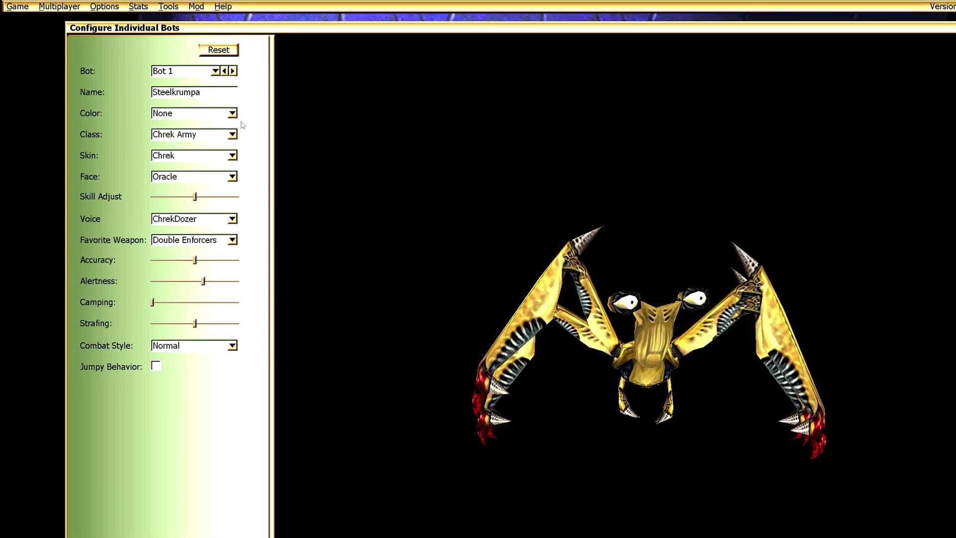
# Go through the custom bot profiles from Bot 1 past Bot 5 and reset the bot configuration to its defaults
pyautogui.click(233, 70)
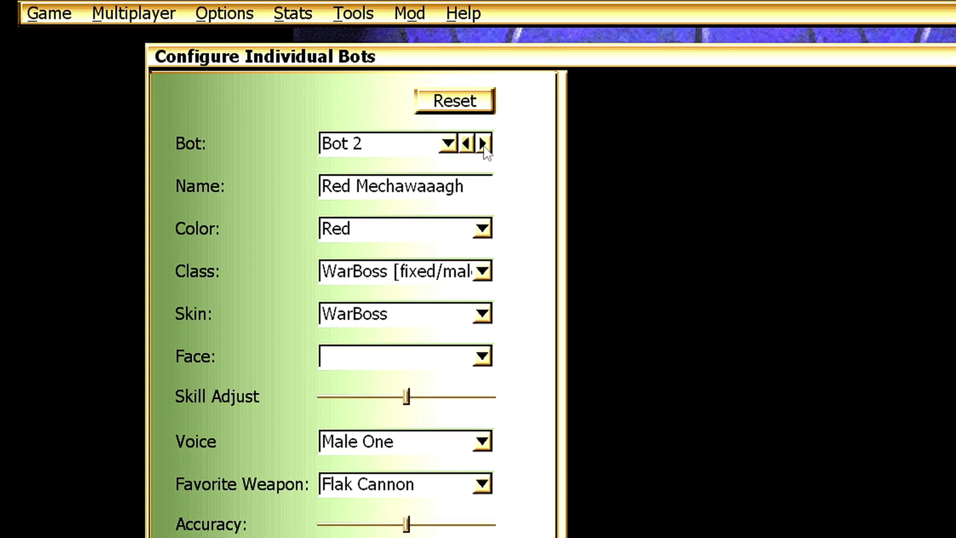
pyautogui.click(483, 144)
pyautogui.click(483, 144)
pyautogui.click(483, 145)
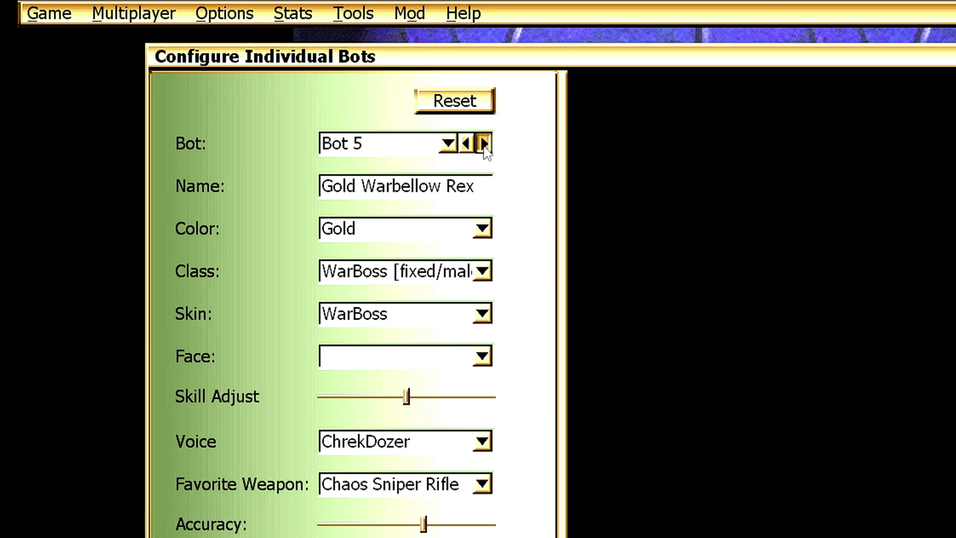
pyautogui.click(484, 144)
pyautogui.click(458, 105)
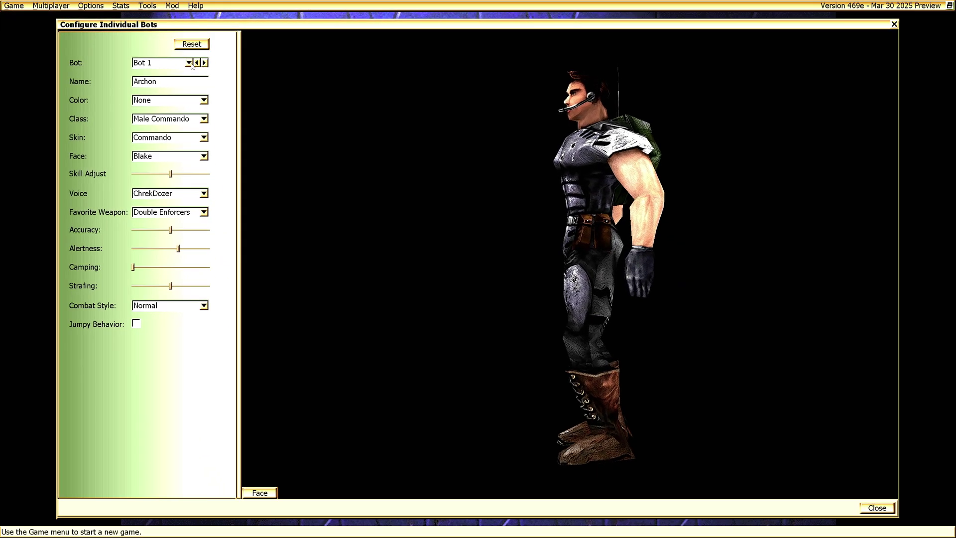
# Select Bot 2 to check its reset profile and close the individual bot configuration
pyautogui.click(189, 63)
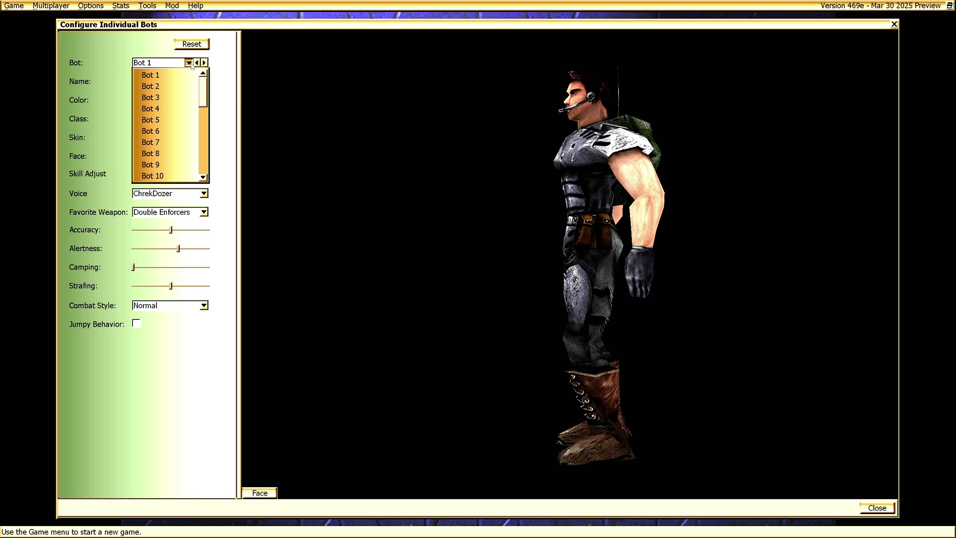
pyautogui.click(154, 85)
pyautogui.click(894, 24)
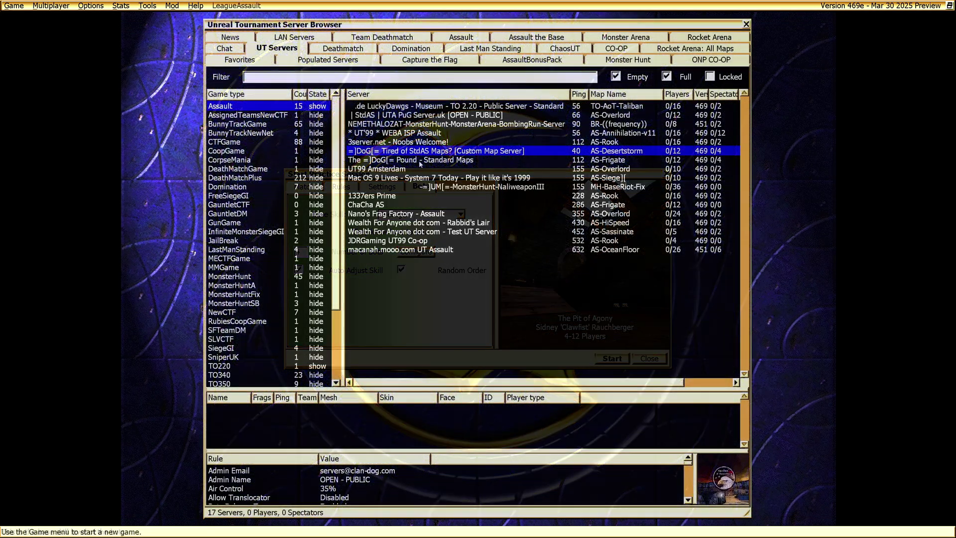
# Join the UT99 Amsterdam Assault server from the server browser and disconnect from it
pyautogui.click(419, 160)
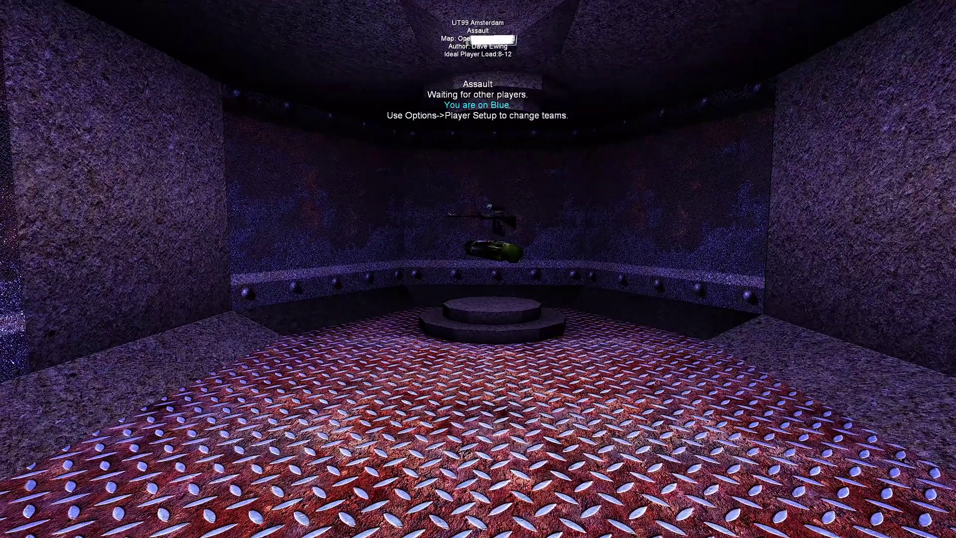
pyautogui.press('Escape')
pyautogui.click(91, 5)
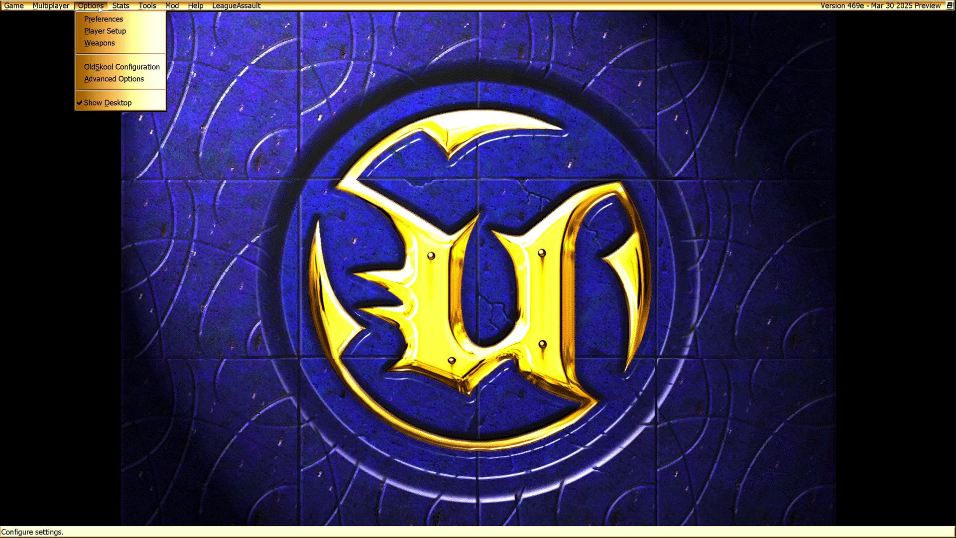
pyautogui.moveTo(51, 5)
pyautogui.click(73, 81)
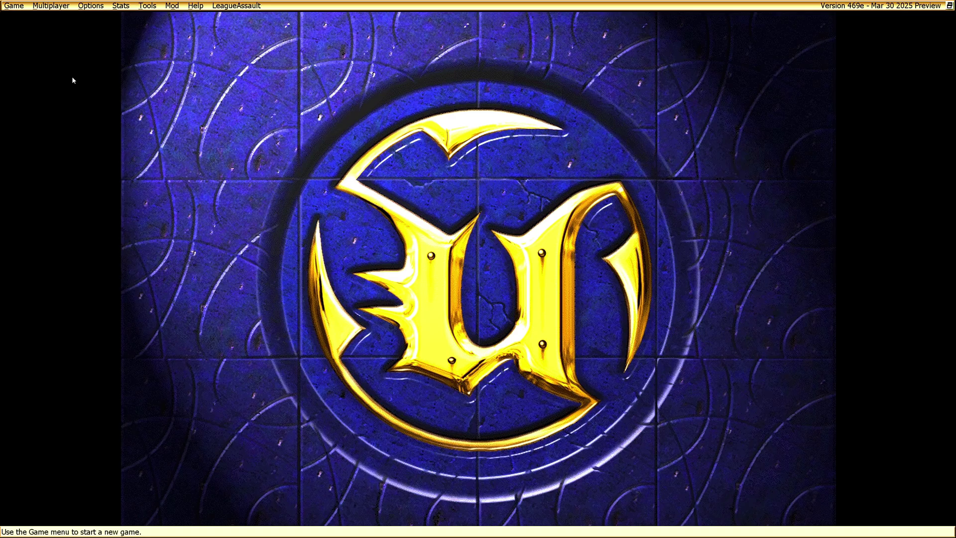
# Join the Mac OS 9 Lives - System 7 Today Assault server, look around the lava map, and disconnect from it
pyautogui.click(50, 5)
pyautogui.click(57, 16)
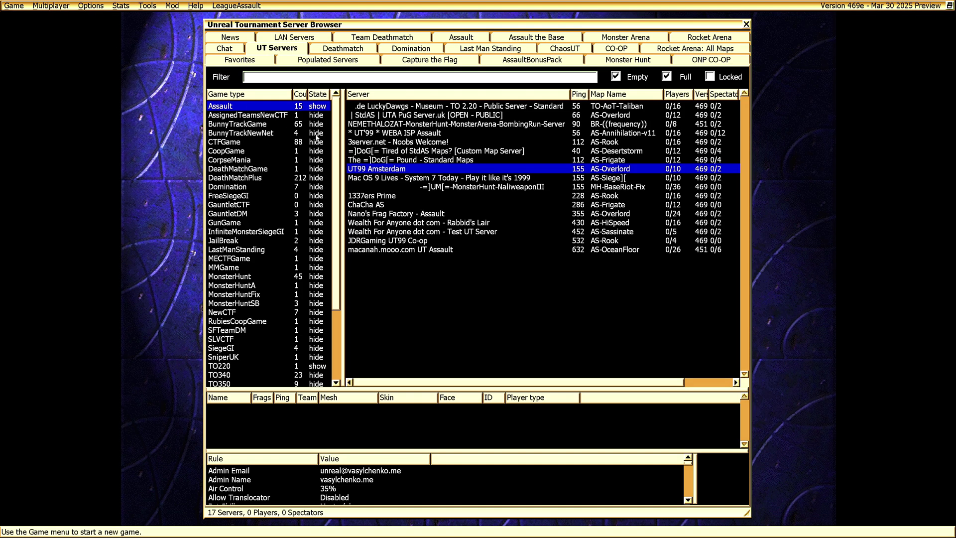
pyautogui.click(377, 179)
pyautogui.doubleClick(377, 179)
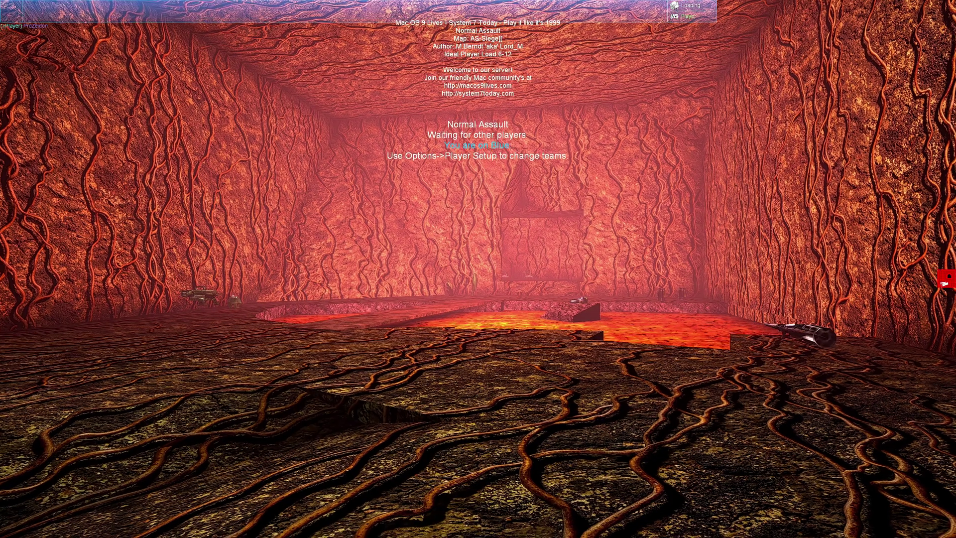
pyautogui.press('s')
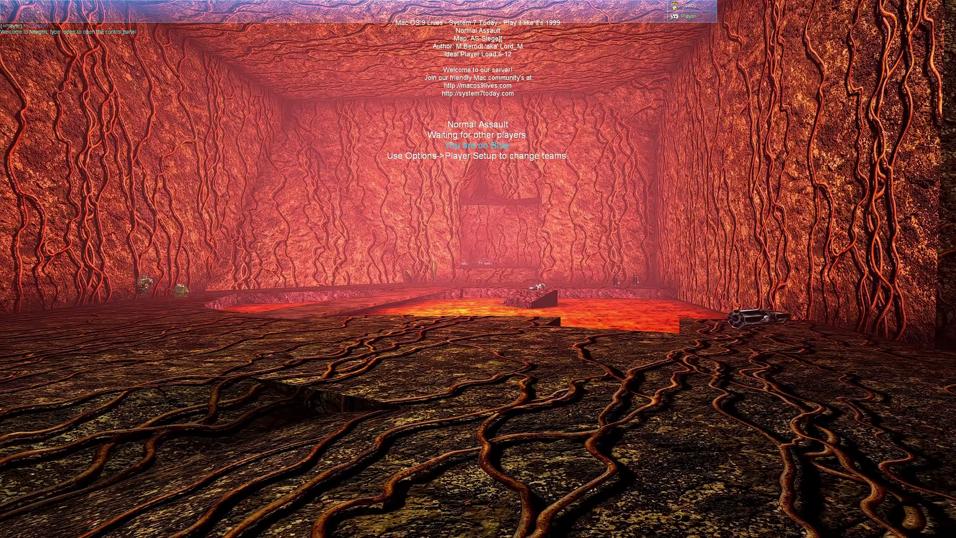
pyautogui.press('Escape')
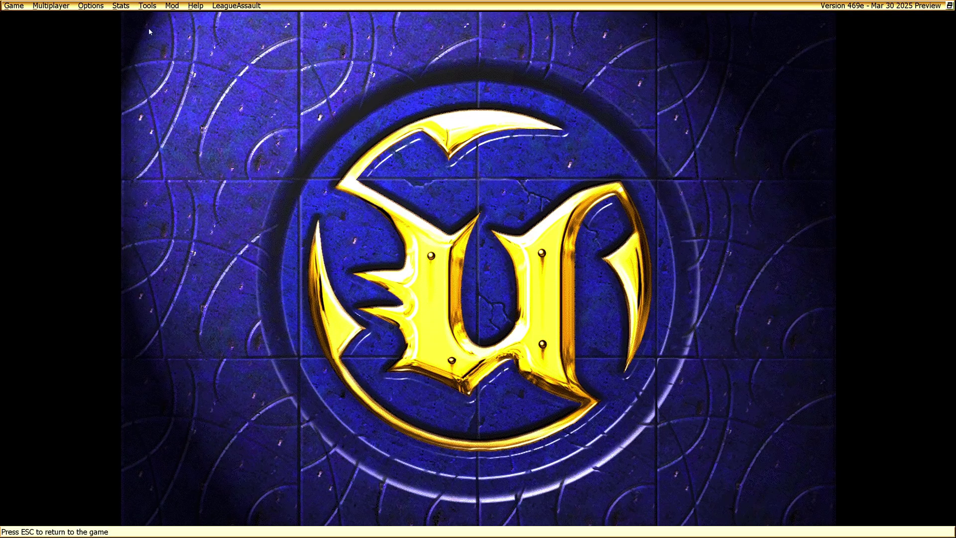
pyautogui.click(50, 5)
pyautogui.click(55, 78)
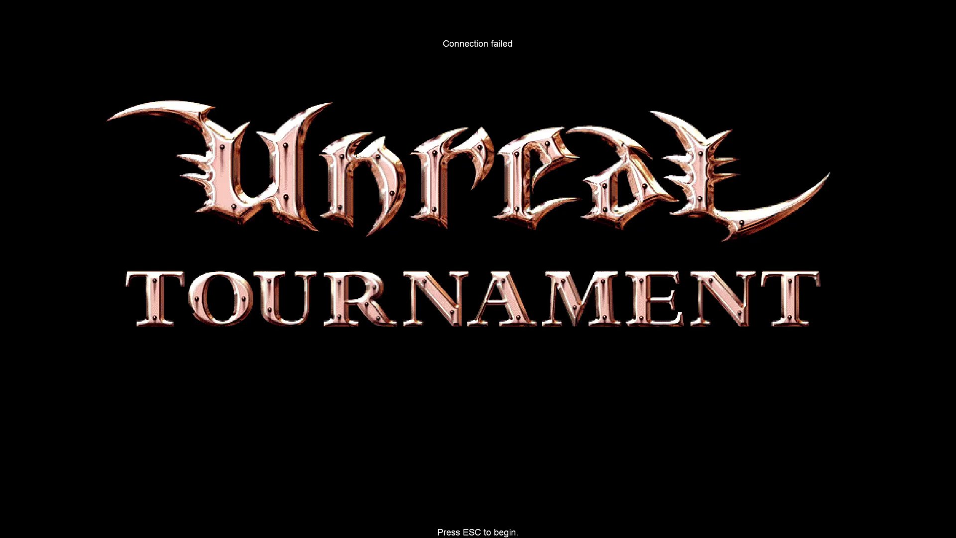
# Join the -=]UM[=-MonsterHunt-NaliweaponIII server from the internet server browser and disconnect from it
pyautogui.press('Escape')
pyautogui.click(52, 6)
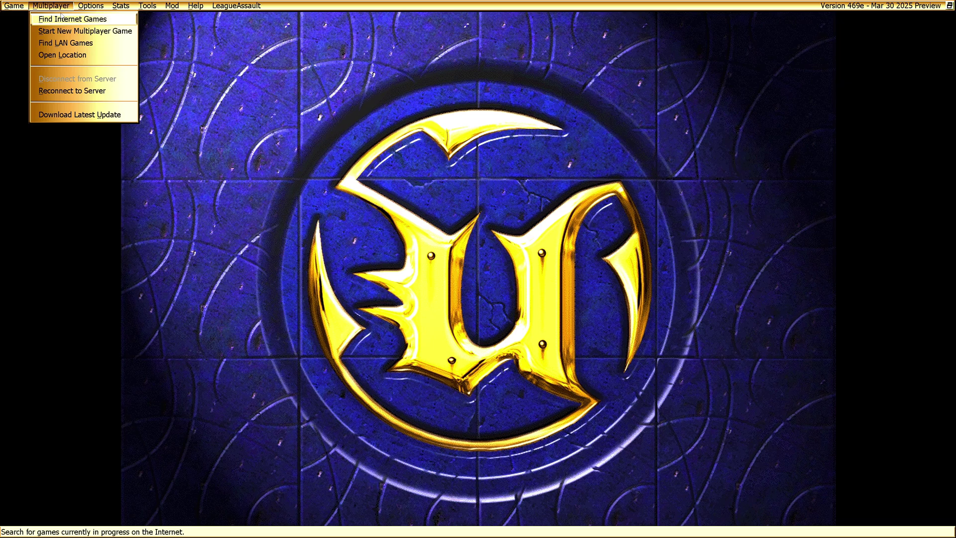
pyautogui.click(63, 18)
pyautogui.doubleClick(434, 186)
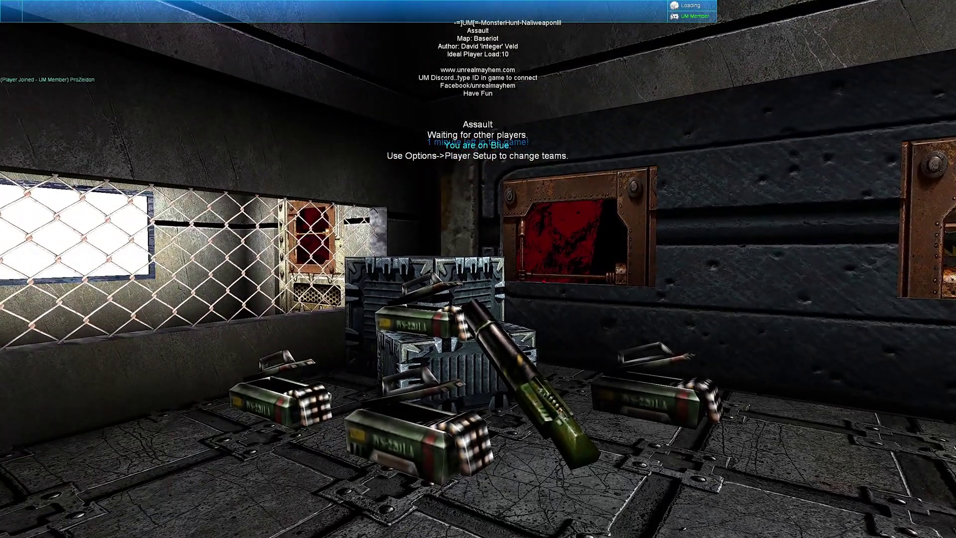
pyautogui.press('Escape')
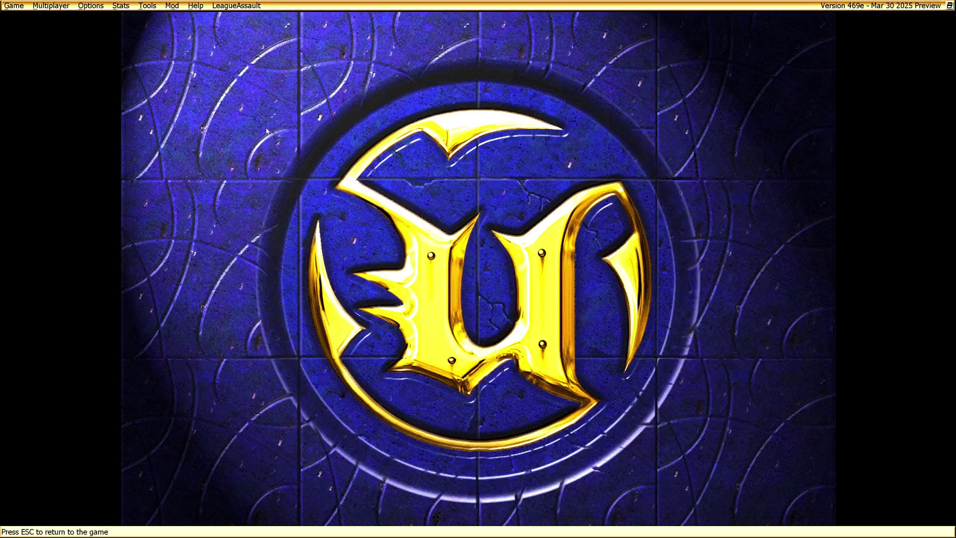
pyautogui.click(50, 6)
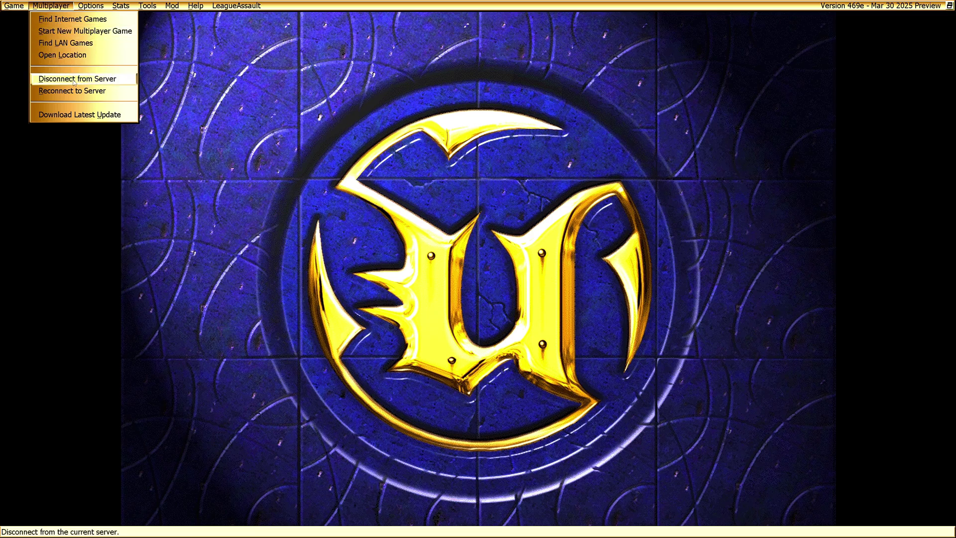
pyautogui.click(72, 78)
# Join the 1337ers Prime Assault server from the internet server browser and disconnect from it
pyautogui.click(51, 6)
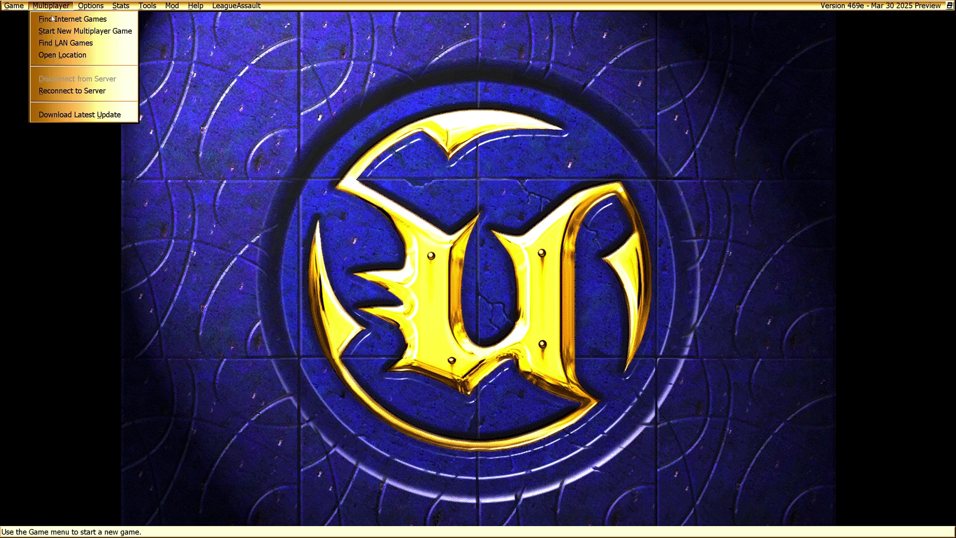
pyautogui.click(50, 19)
pyautogui.click(382, 196)
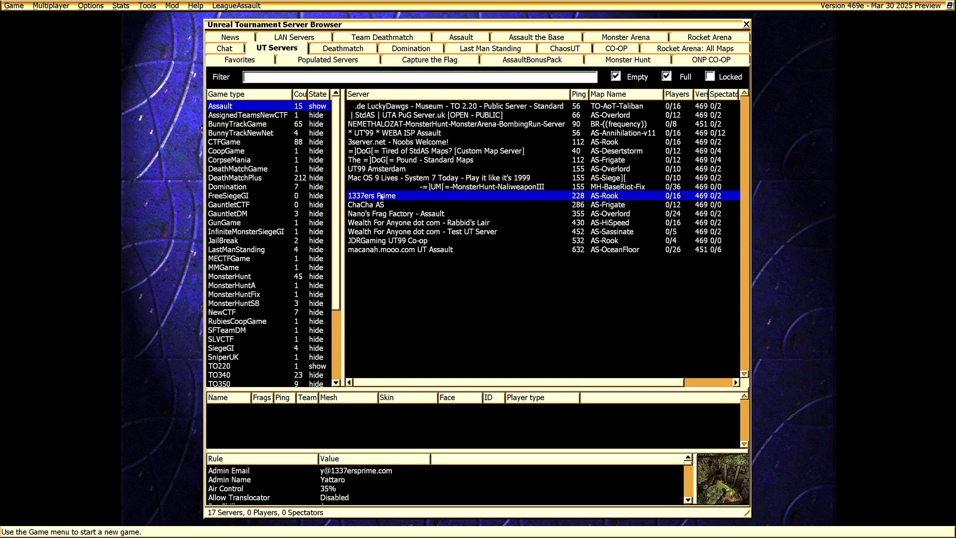
pyautogui.doubleClick(380, 196)
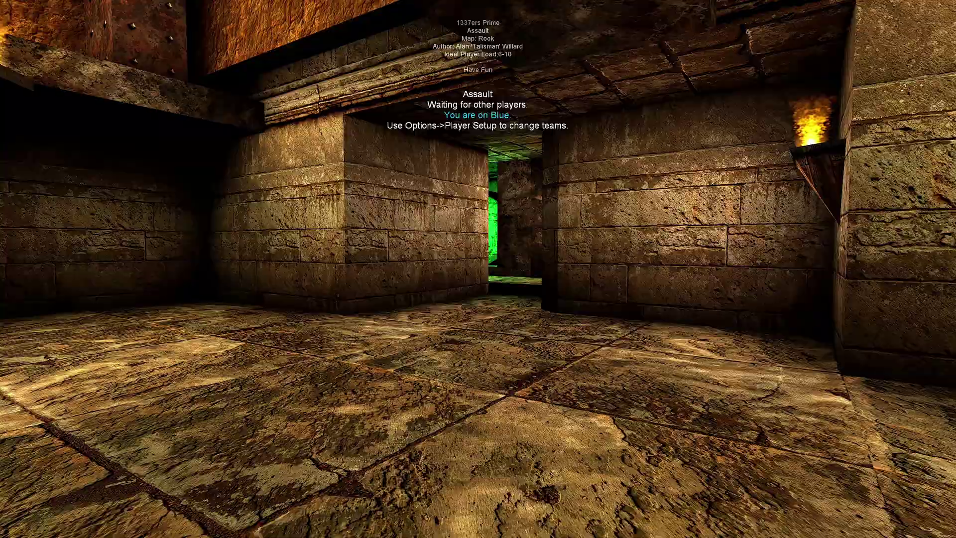
pyautogui.press('Escape')
pyautogui.click(51, 5)
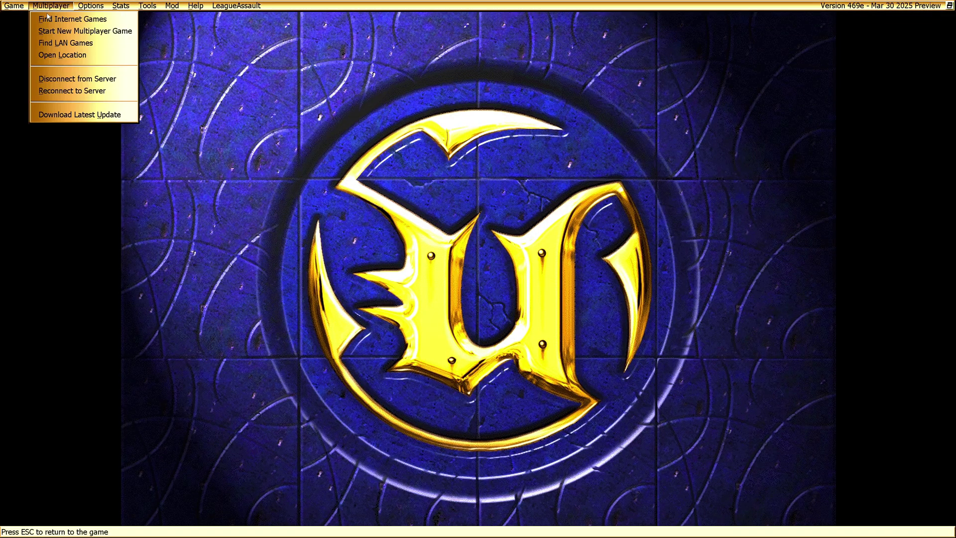
pyautogui.click(70, 81)
# Join the ChaCha AS server from the internet server browser and disconnect from it
pyautogui.press('Escape')
pyautogui.click(51, 6)
pyautogui.click(65, 16)
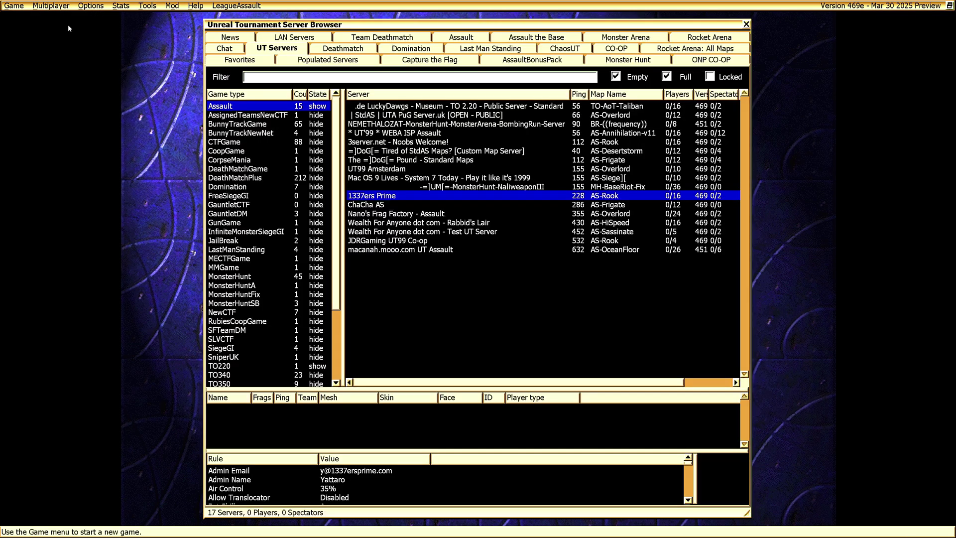
pyautogui.doubleClick(381, 207)
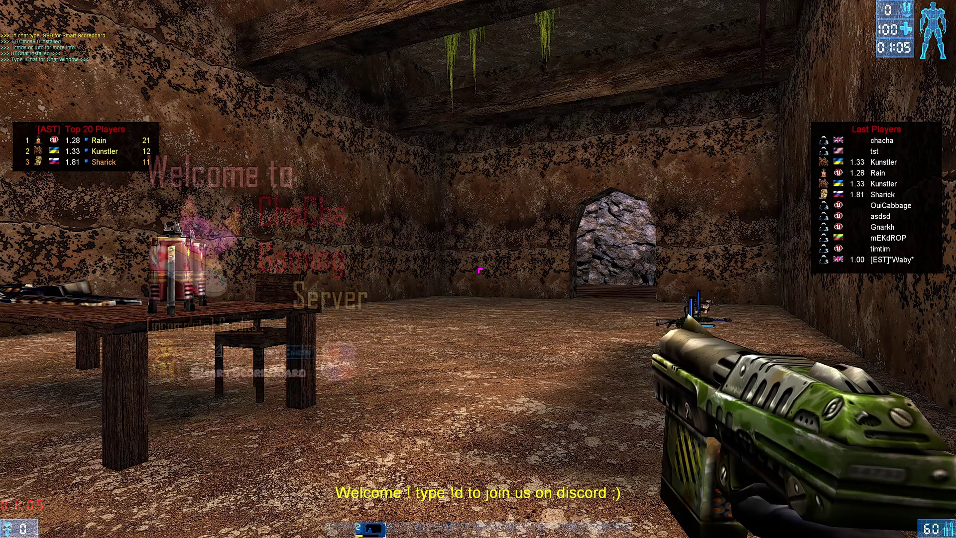
pyautogui.press('Escape')
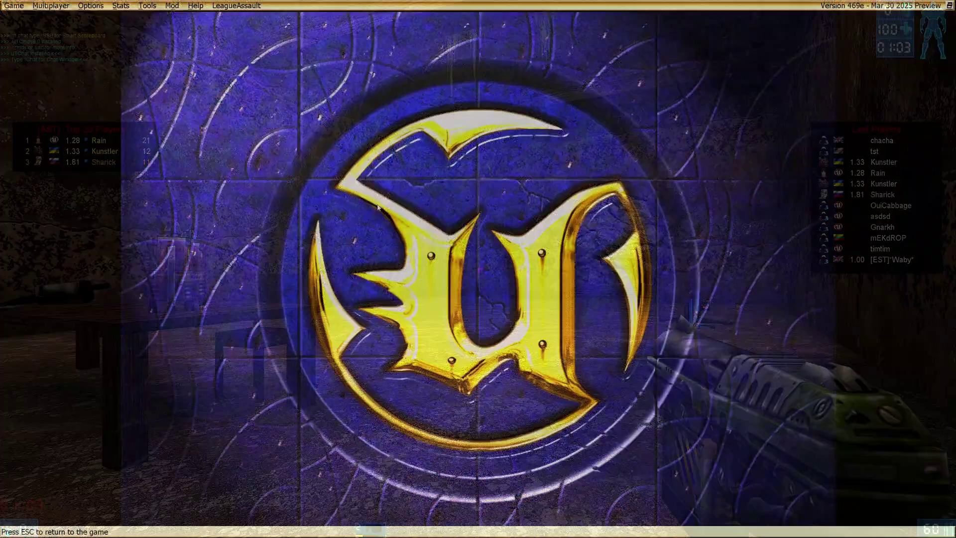
pyautogui.click(41, 5)
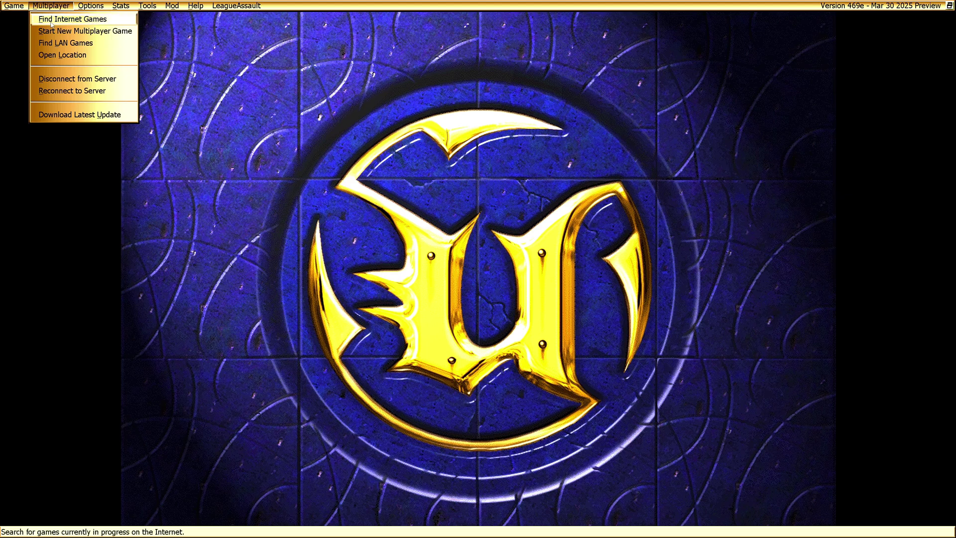
pyautogui.click(75, 78)
# Join the Nano's Frag Factory - Assault server from the internet server browser and leave the match view to disconnect
pyautogui.press('Escape')
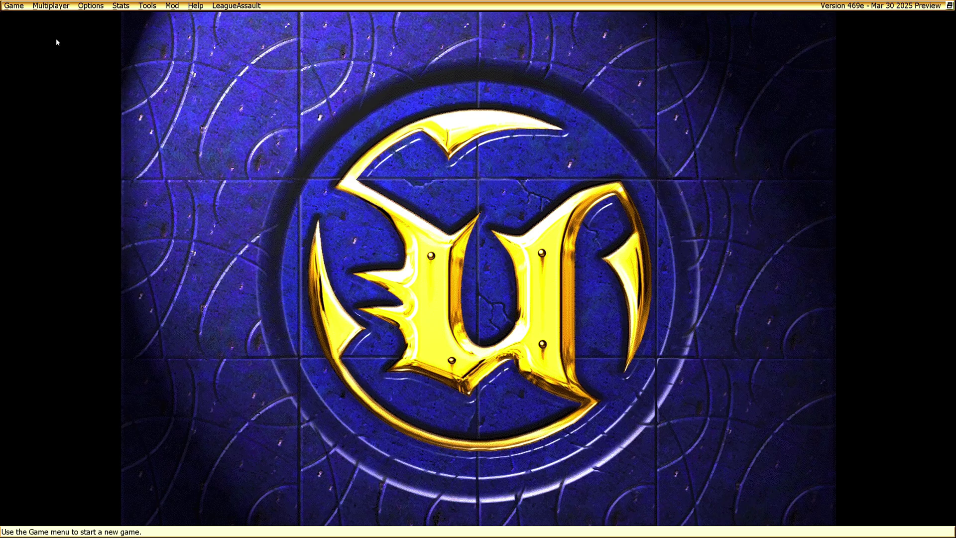
pyautogui.click(51, 5)
pyautogui.click(53, 20)
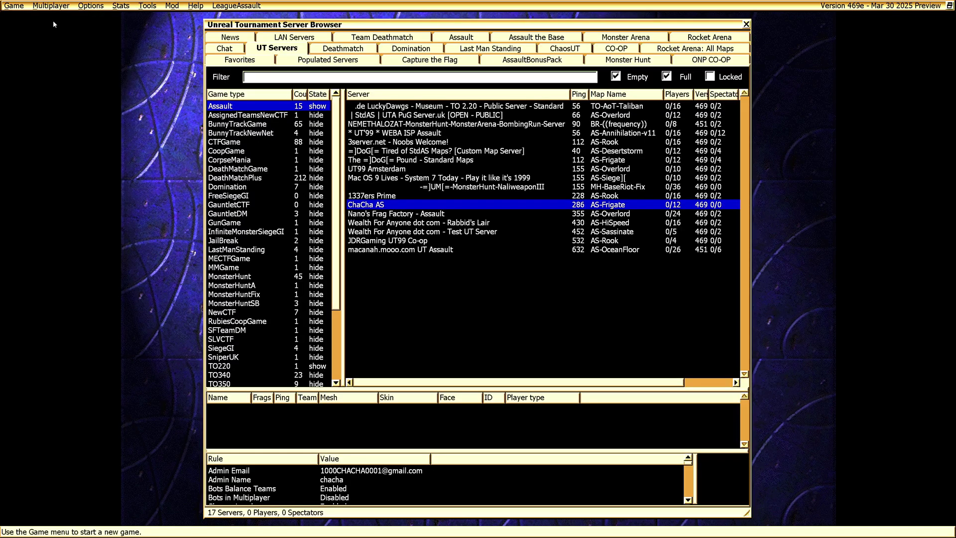
pyautogui.doubleClick(375, 215)
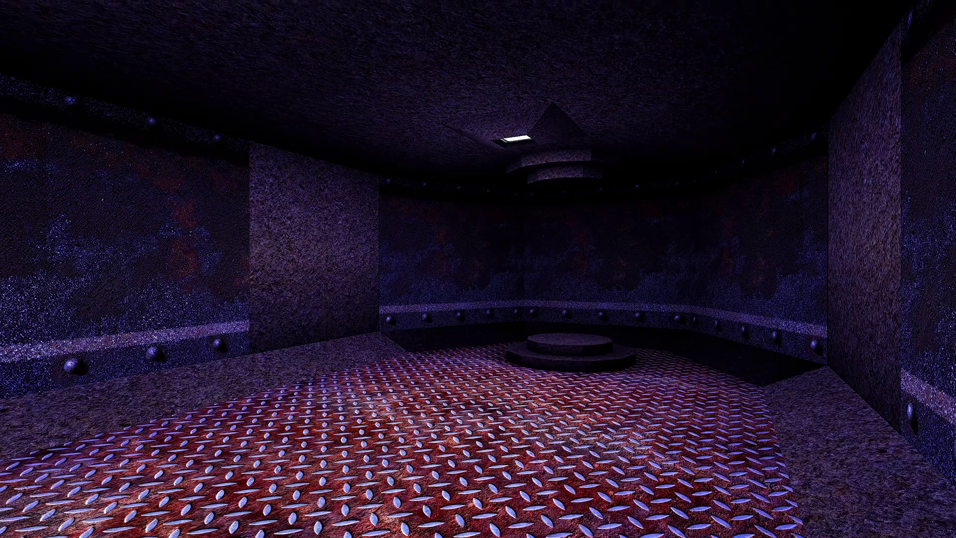
pyautogui.press('Escape')
pyautogui.click(57, 5)
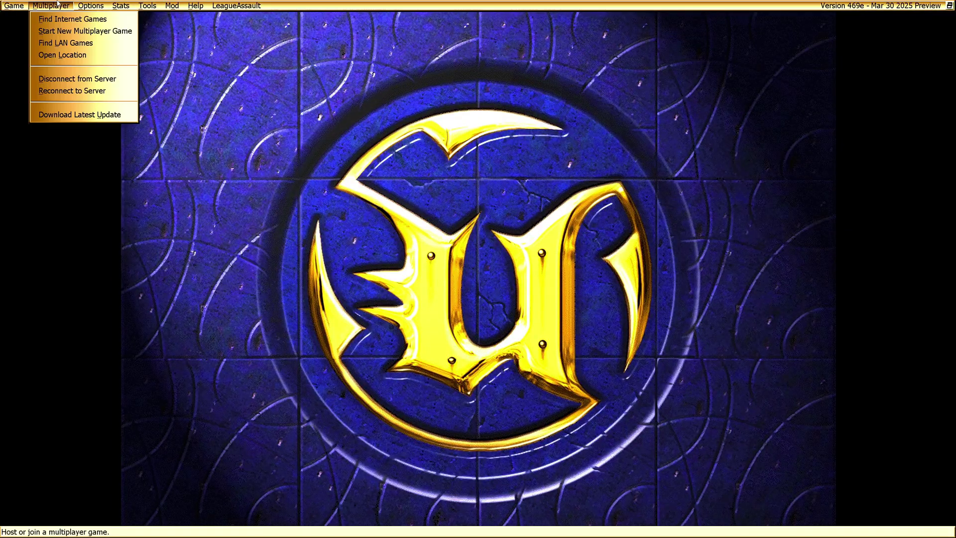